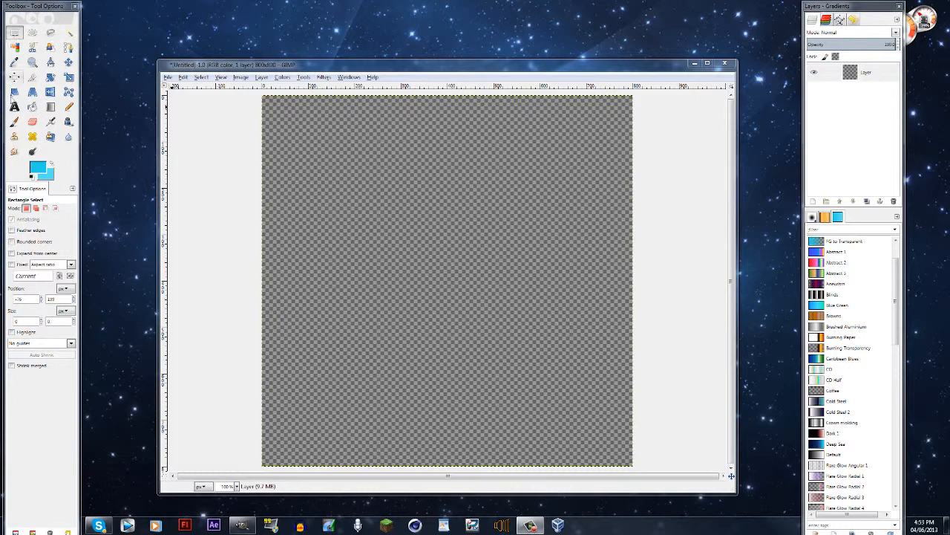
- Create a rectangular selection covering nearly the whole canvas, with rounded corners of about 72 radius
click(30, 243)
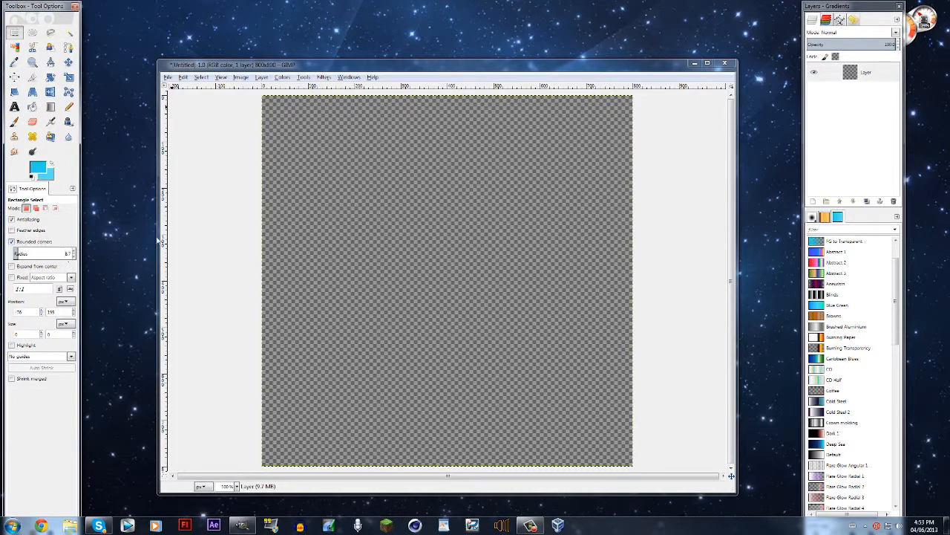
drag(265, 96, 639, 472)
drag(63, 254, 54, 256)
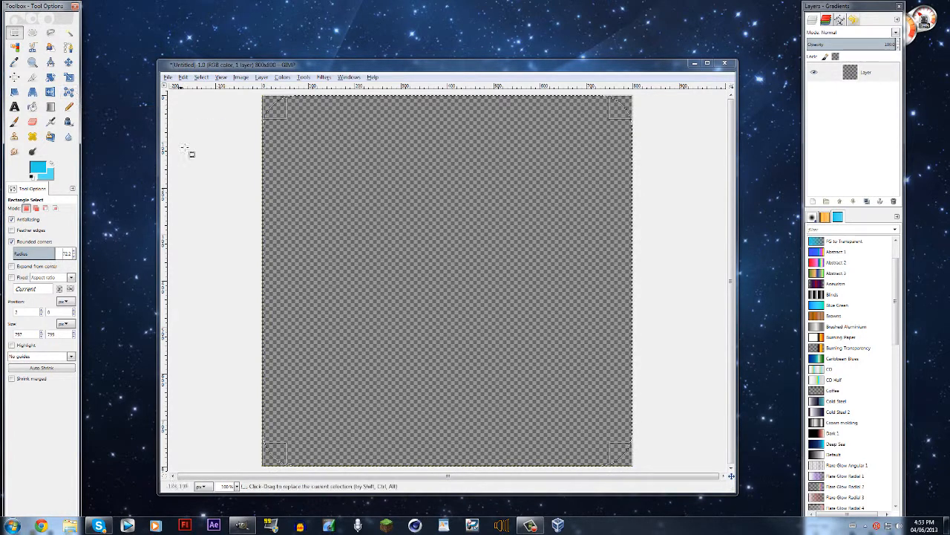
- Fill the rounded selection with a reversed linear foreground-to-background gradient, light blue at the top to deeper blue at the bottom
click(49, 106)
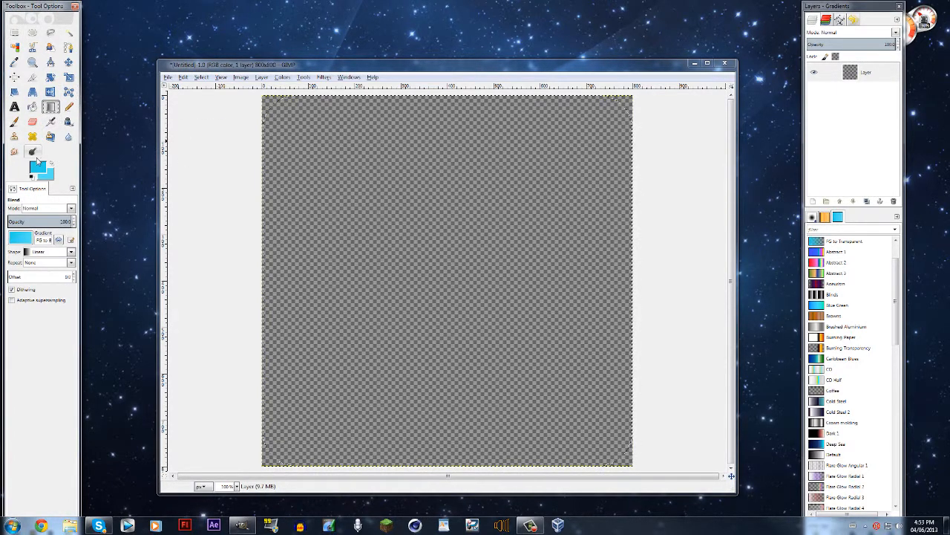
click(41, 169)
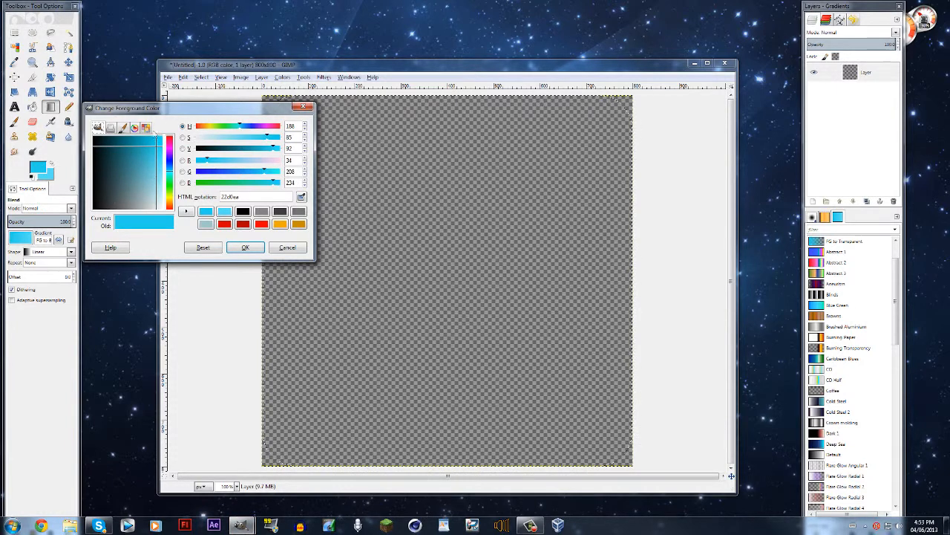
click(156, 144)
click(245, 247)
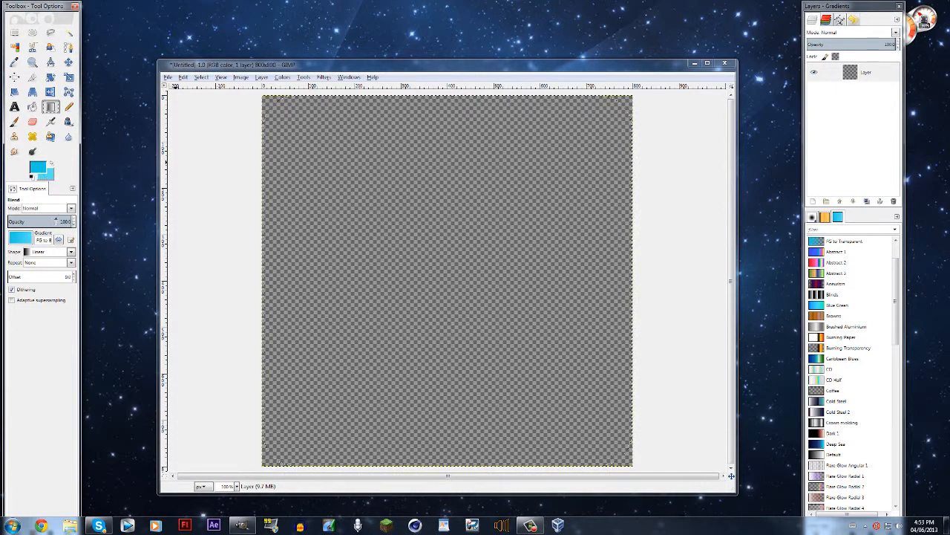
click(58, 240)
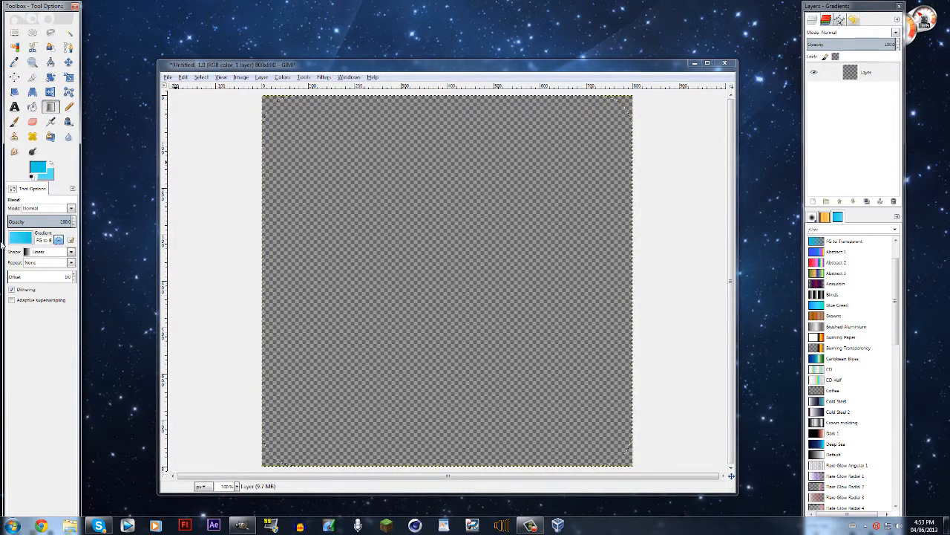
drag(432, 96, 435, 466)
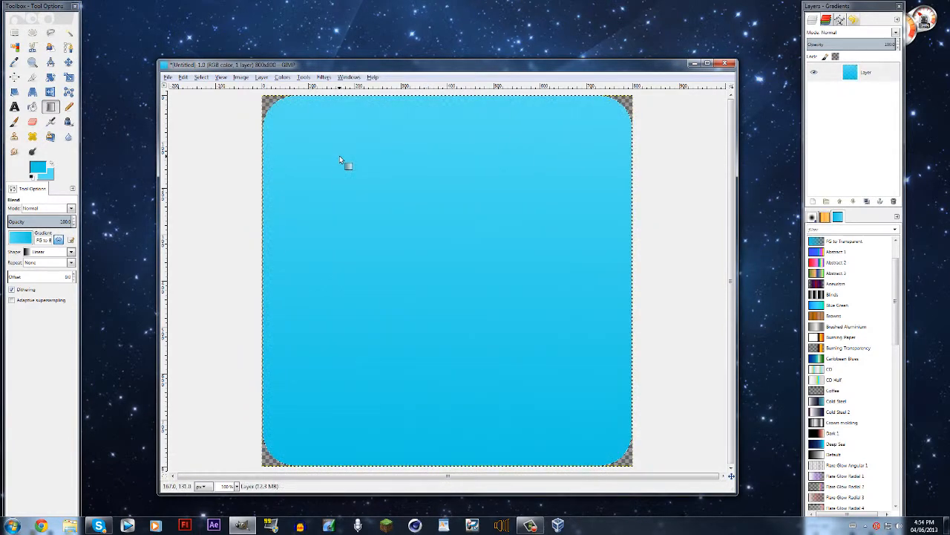
- Shrink the rounded selection slightly so it sits just inside the blue square's edge
click(200, 77)
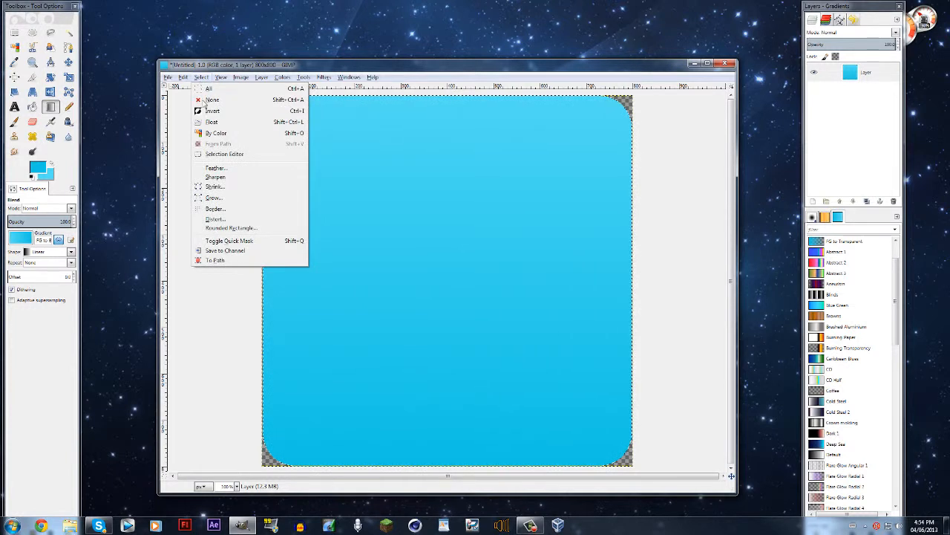
click(215, 186)
text(5)
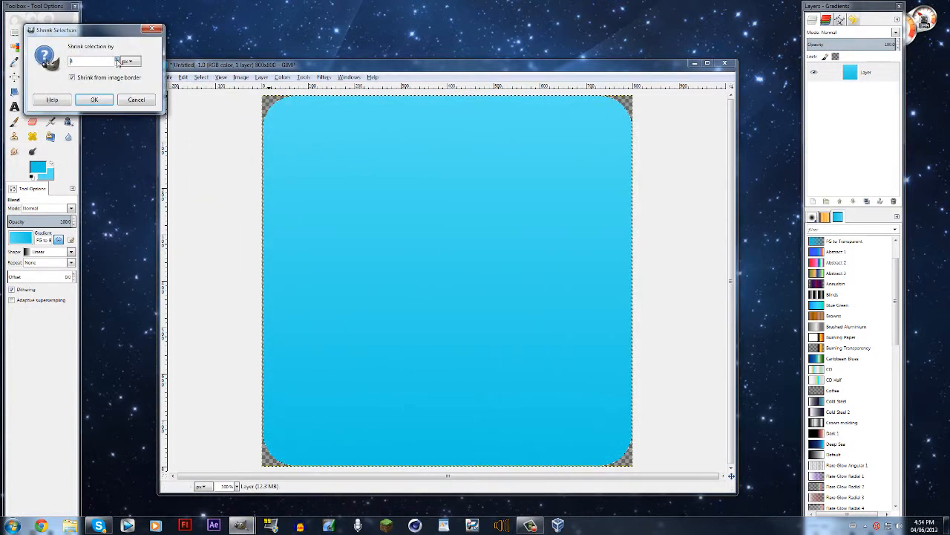
click(94, 99)
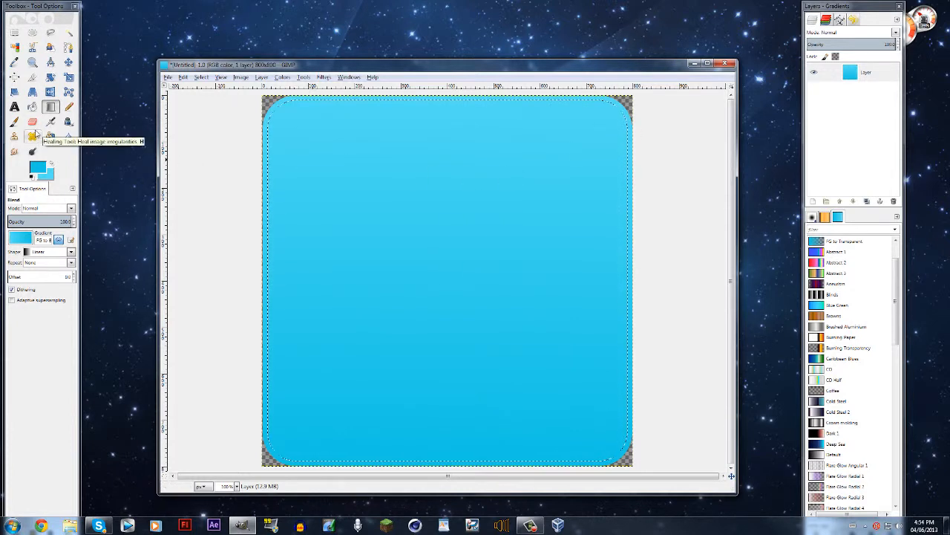
- Reset the colours to black and white, turn off gradient reversal, and choose the FG to Transparent gradient
click(31, 176)
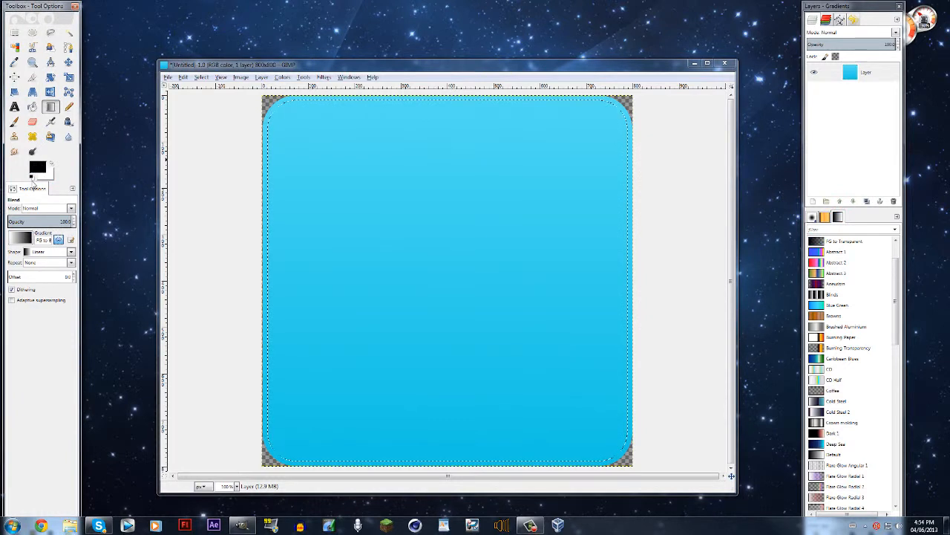
click(58, 240)
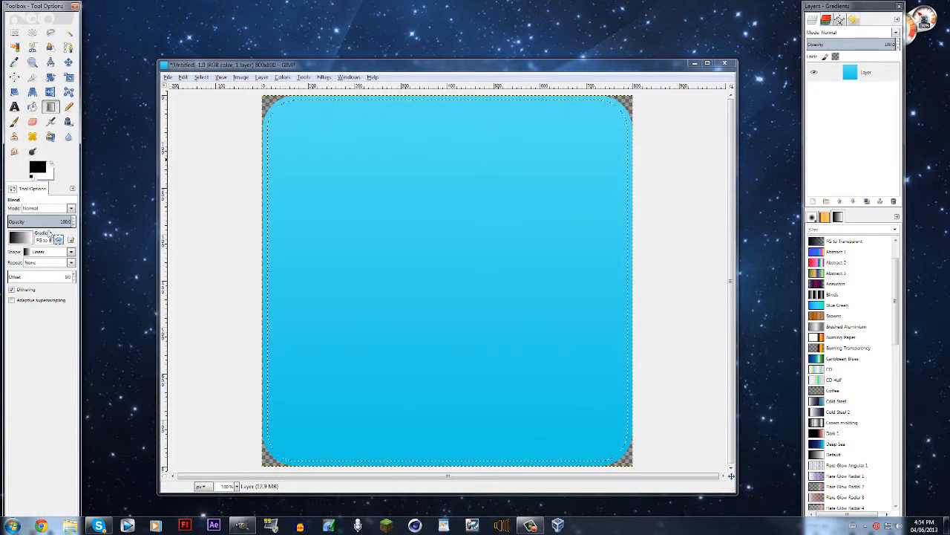
click(23, 241)
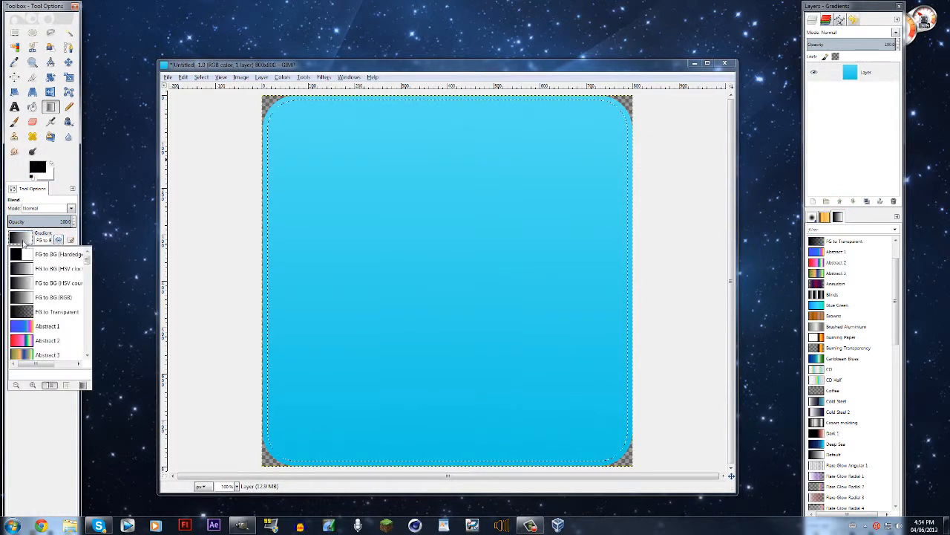
click(44, 313)
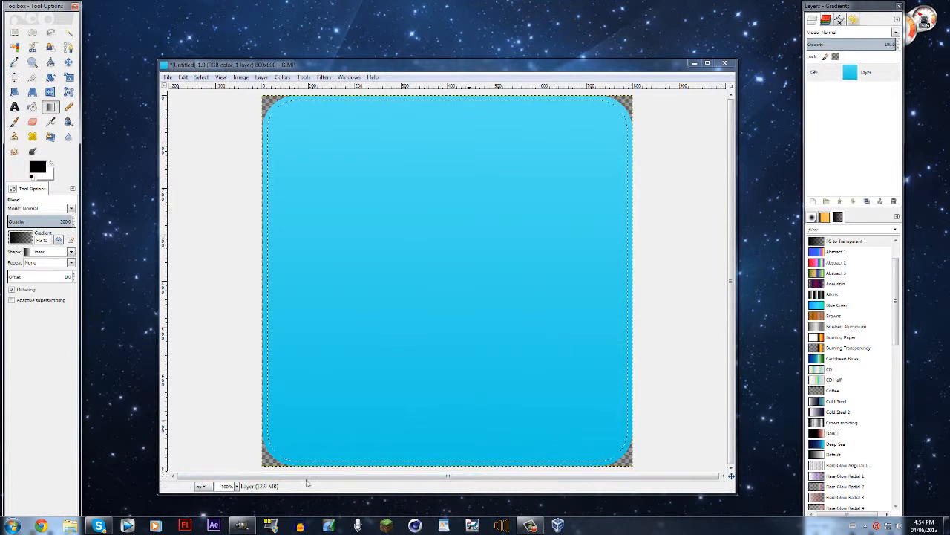
- Try shading the lower part of the blue square with black-to-transparent gradients, and undo them
click(236, 486)
click(225, 460)
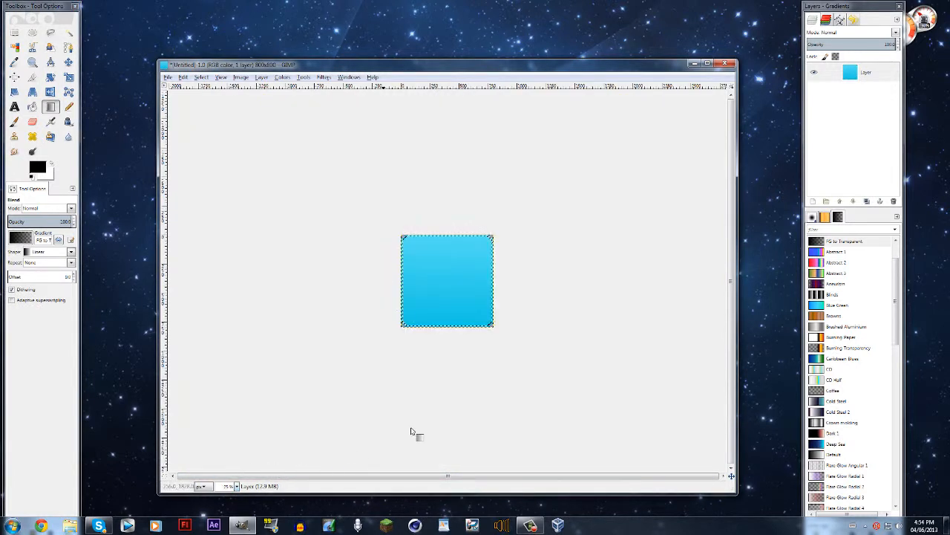
drag(446, 362, 449, 270)
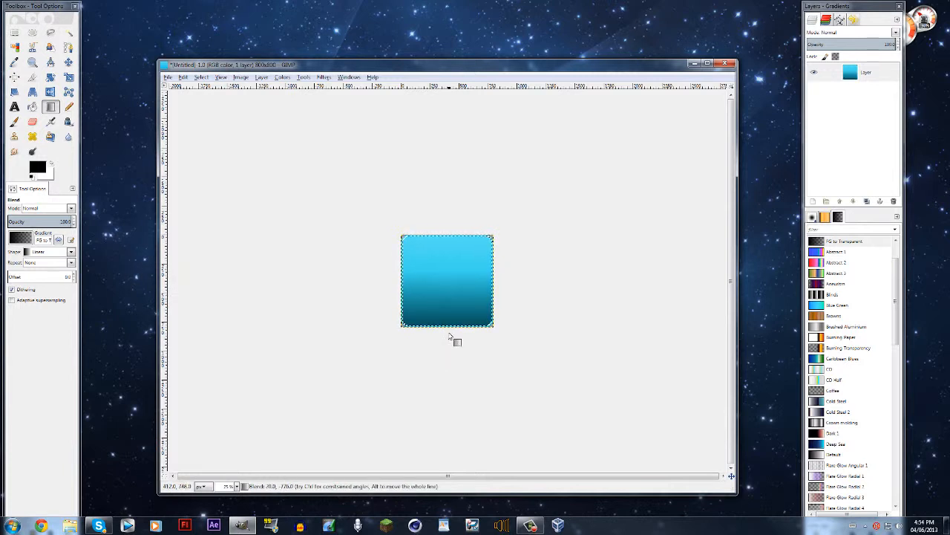
mouse_move(449, 429)
mouse_down()
mouse_move(450, 456)
mouse_move(445, 441)
mouse_up()
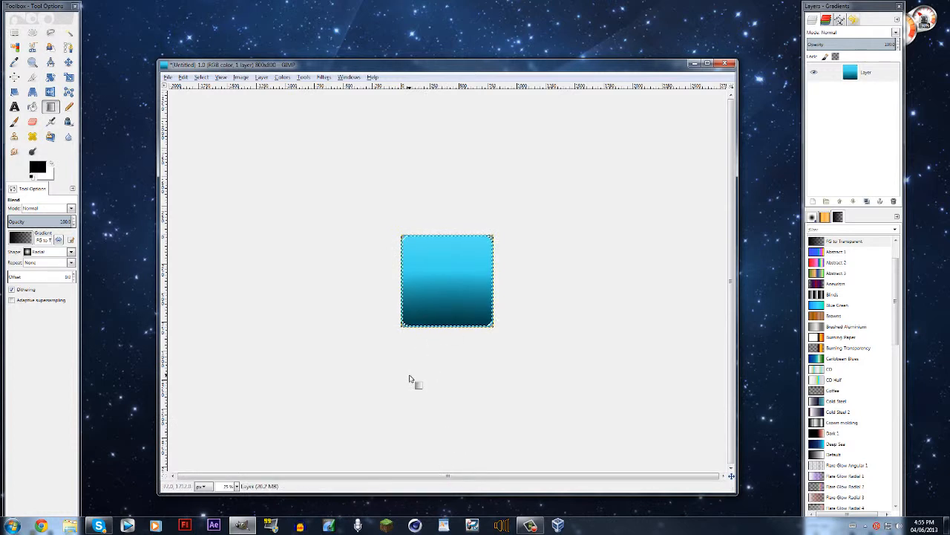
key(ctrl+z)
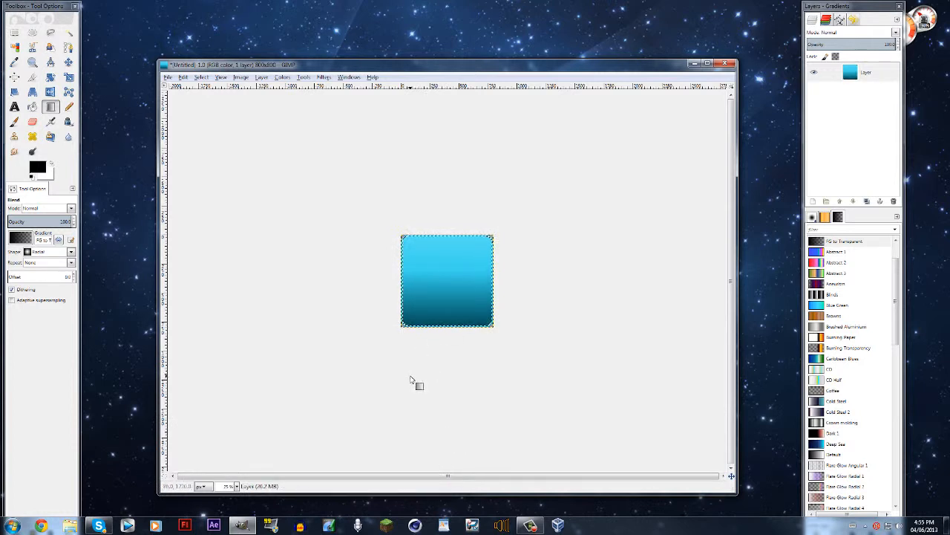
key(ctrl+z)
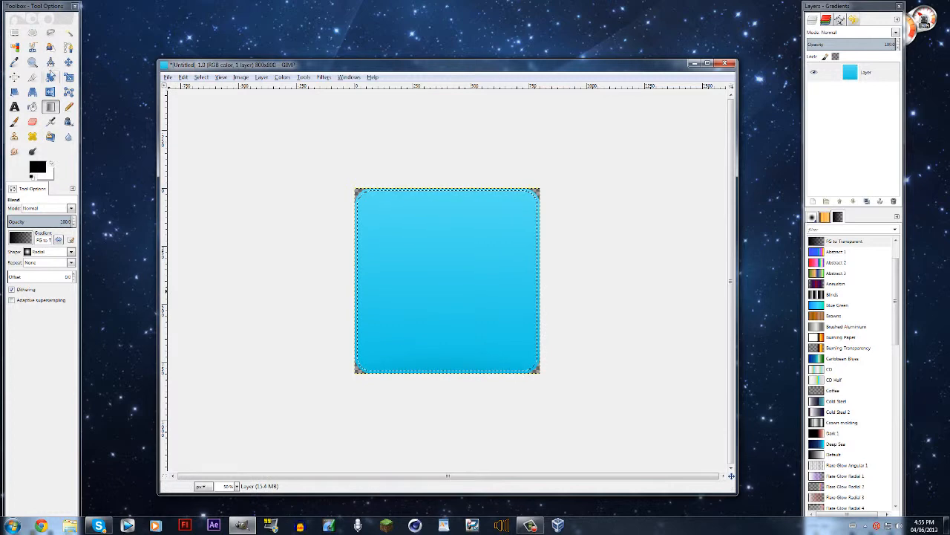
- Add a new transparent layer above the blue gradient layer
click(32, 32)
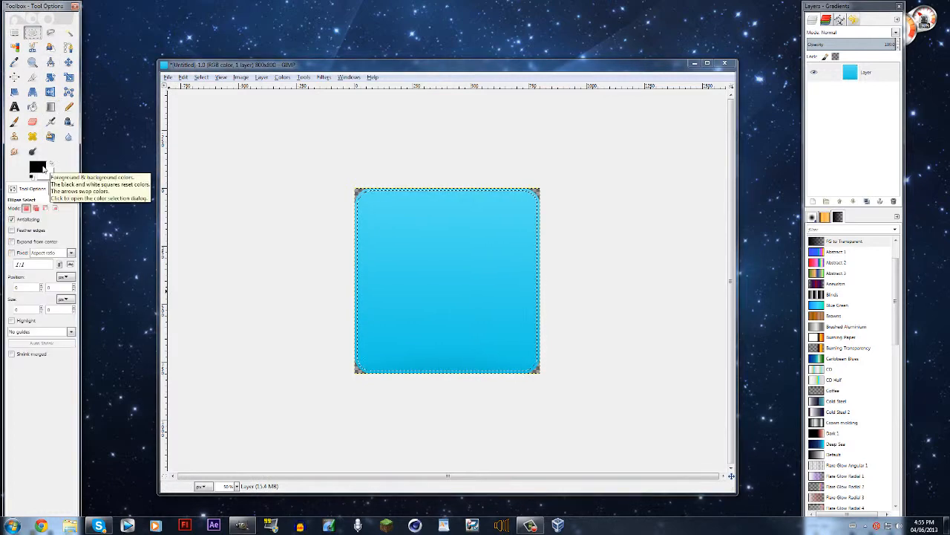
right_click(854, 72)
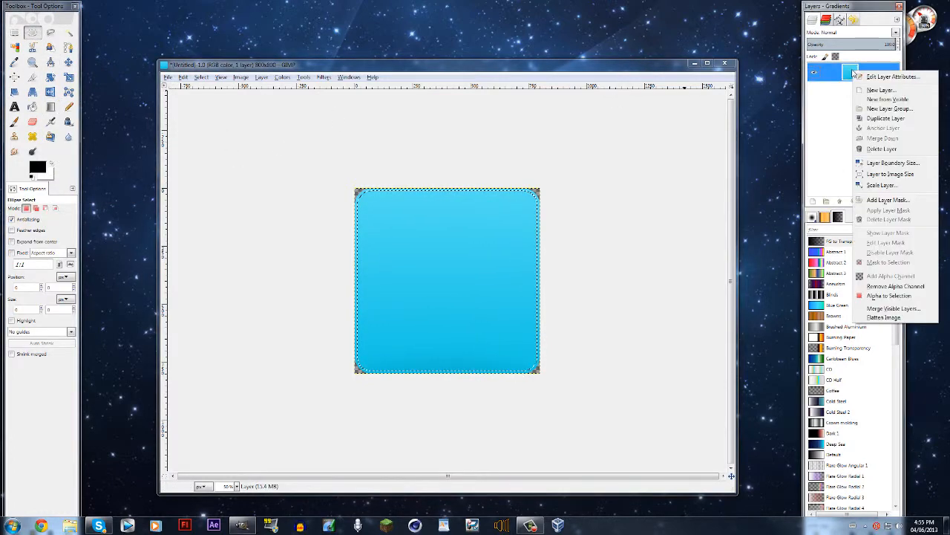
click(881, 90)
click(107, 186)
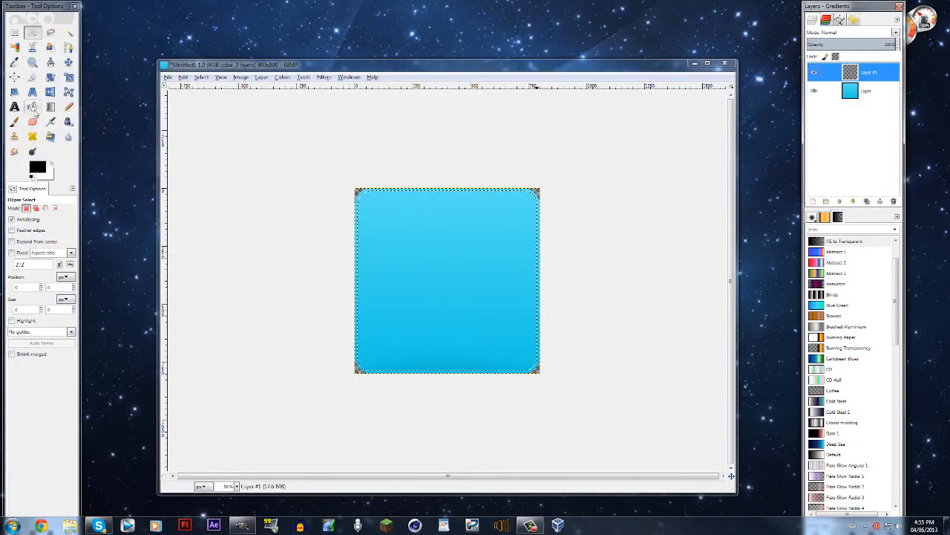
- Fill the whole selection on the new layer with black and lower that layer's opacity to 0
click(33, 108)
click(27, 292)
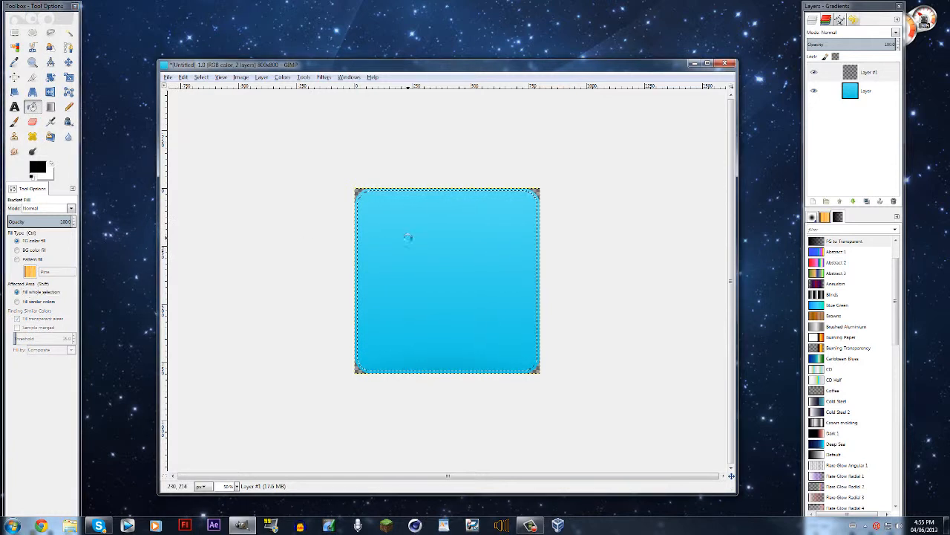
click(408, 238)
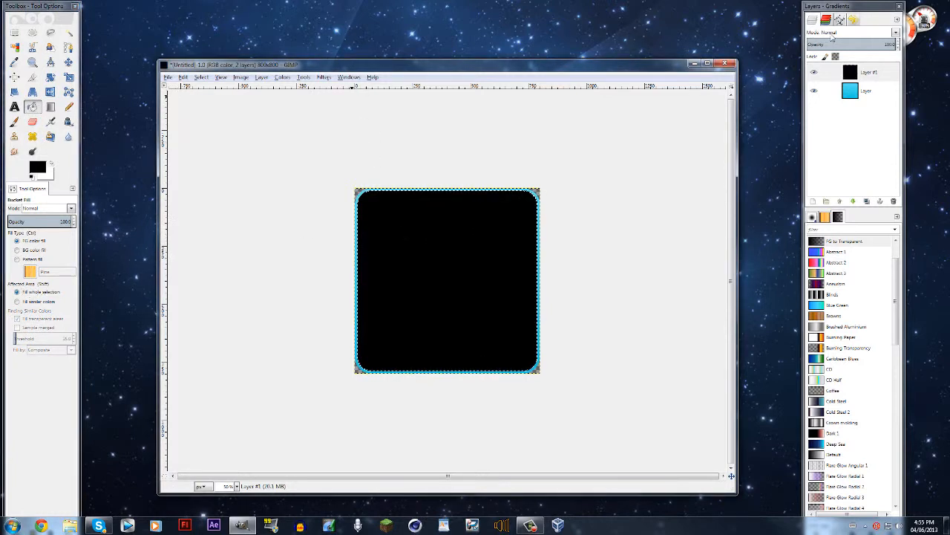
drag(836, 44, 757, 44)
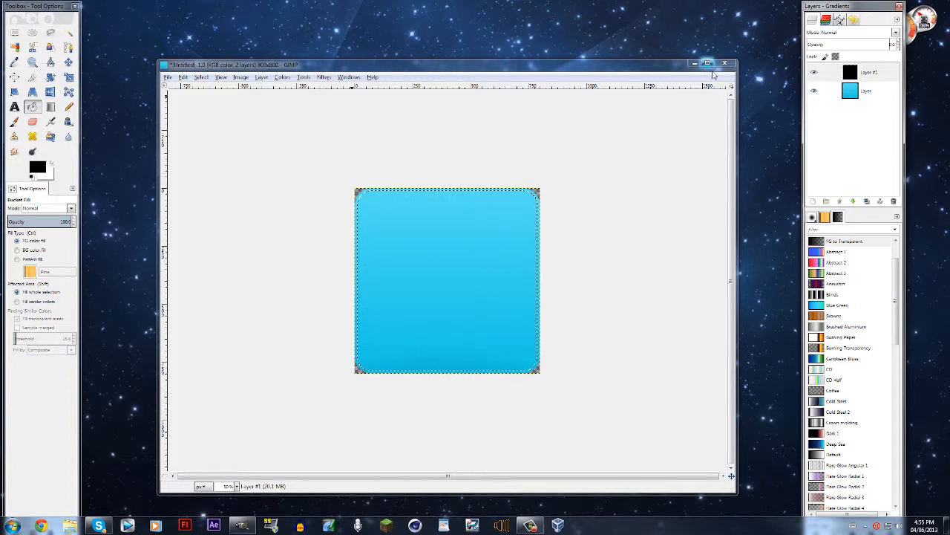
- Add another transparent layer on top and swap the colours to make white the foreground
right_click(814, 70)
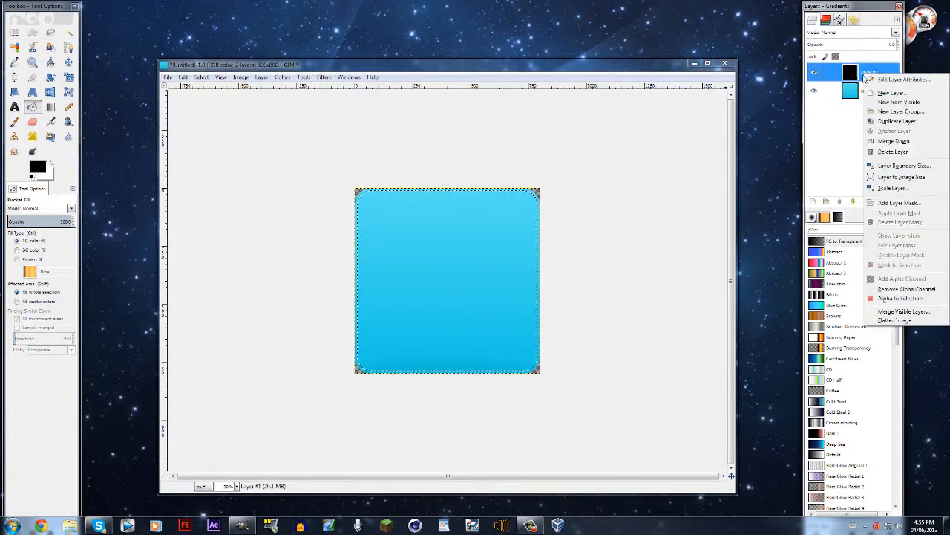
click(876, 93)
key(Return)
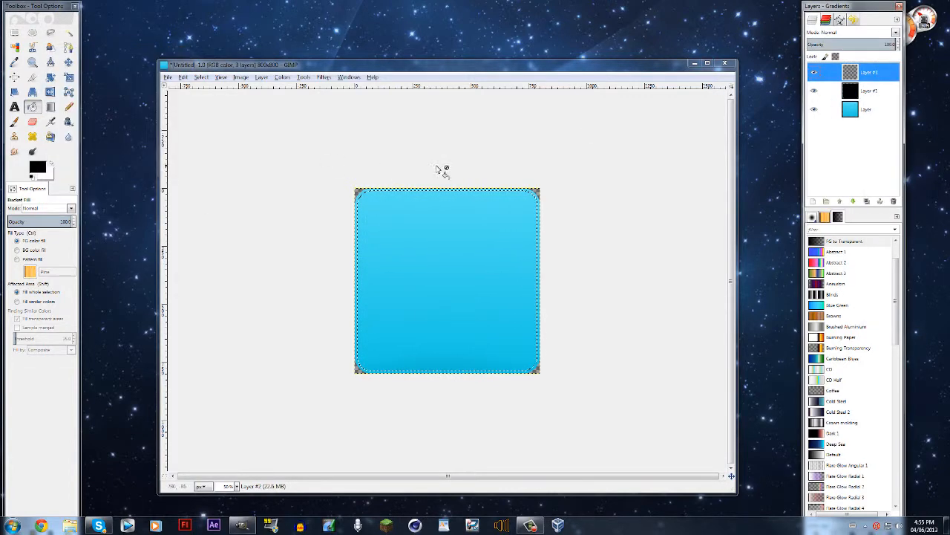
click(50, 165)
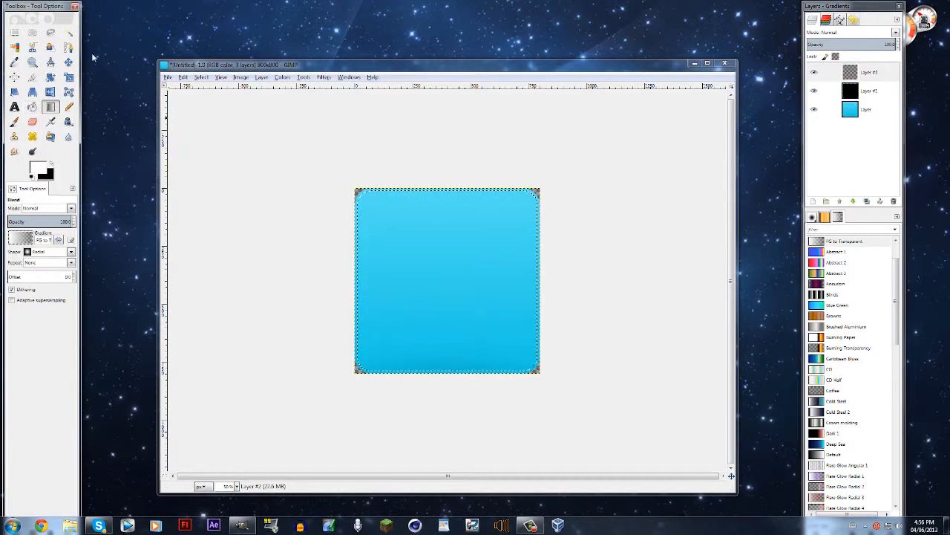
- Intersect the rounded selection with an ellipse about 1197 px wide, keeping only a curved area across the square's top
click(32, 32)
drag(288, 134, 215, 151)
click(55, 208)
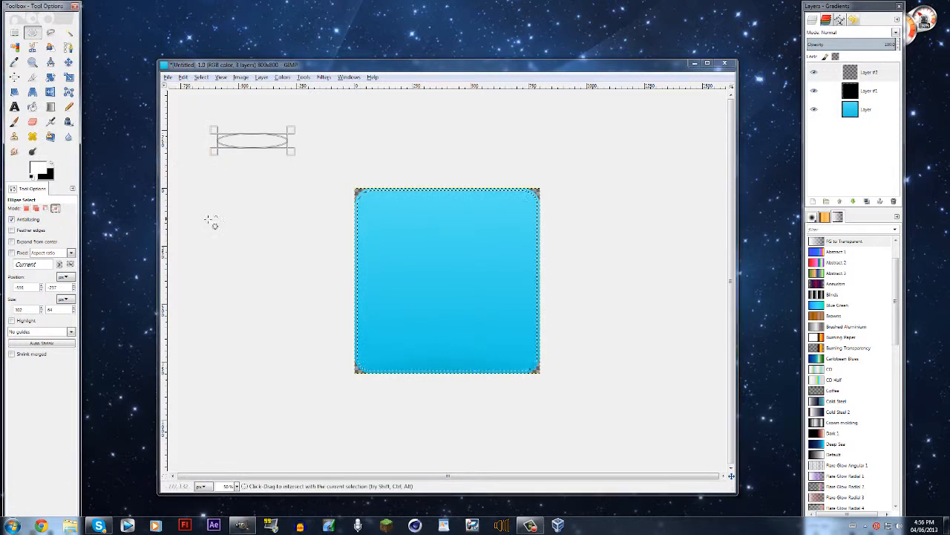
drag(305, 148, 584, 221)
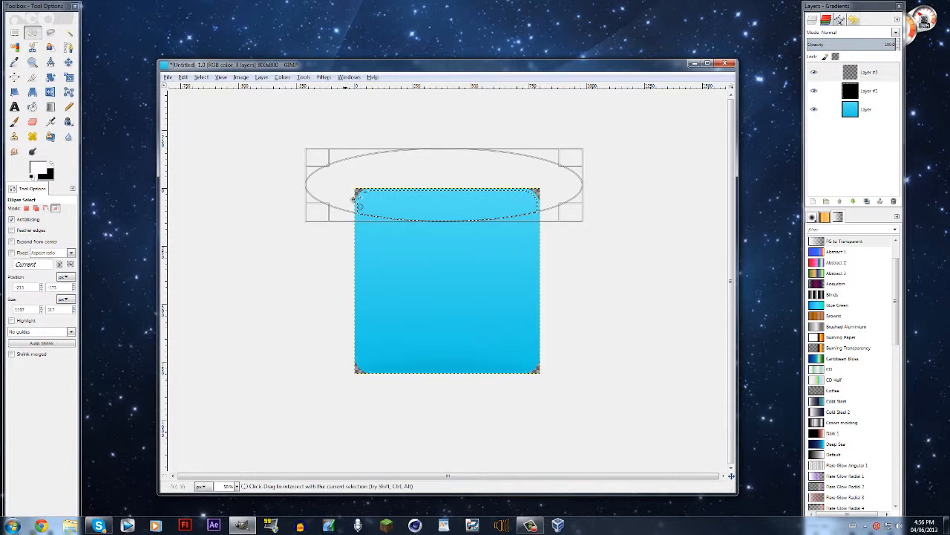
mouse_move(437, 201)
mouse_down()
mouse_move(437, 225)
mouse_move(425, 201)
mouse_up()
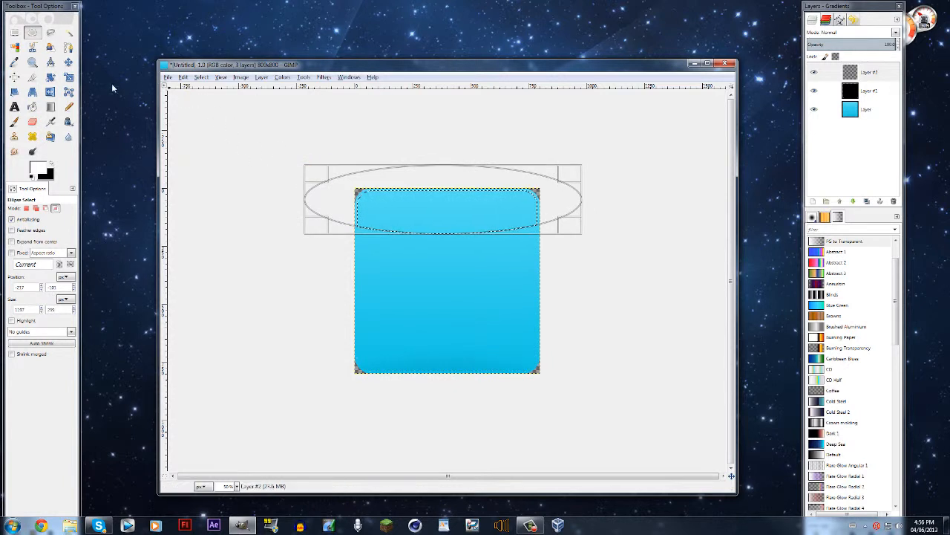
- Apply a radial white-to-transparent gradient to the curved top area as a glossy highlight, and clear the selection
click(49, 106)
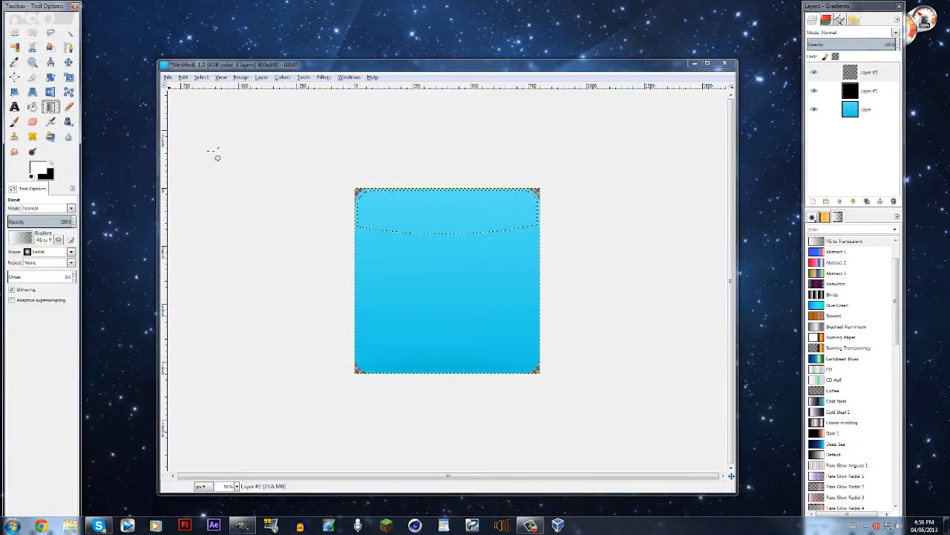
click(237, 486)
click(233, 449)
click(233, 448)
drag(443, 153, 439, 341)
click(201, 77)
click(212, 101)
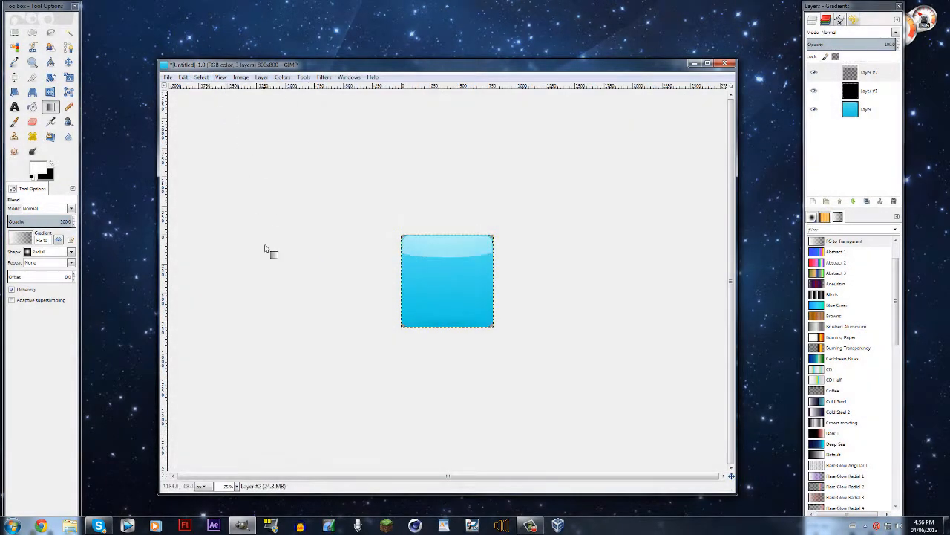
click(237, 487)
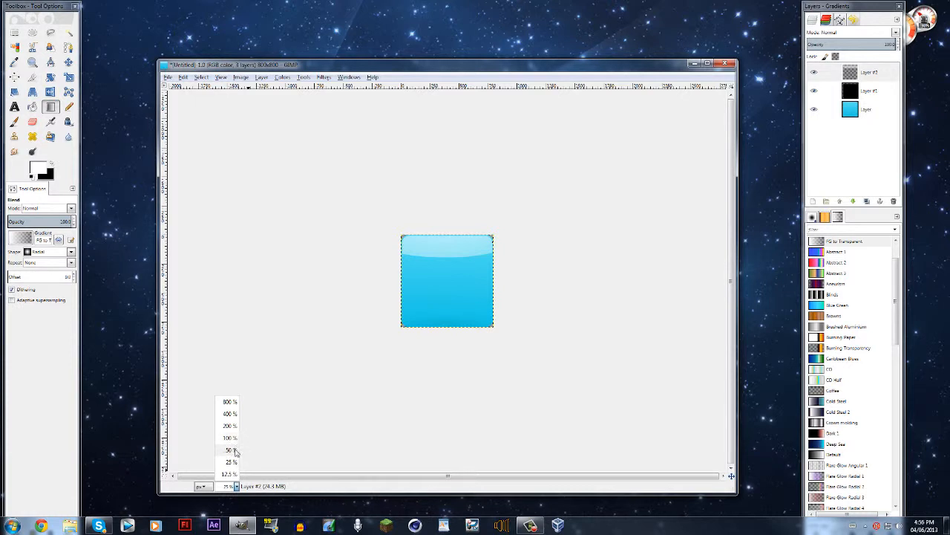
click(235, 451)
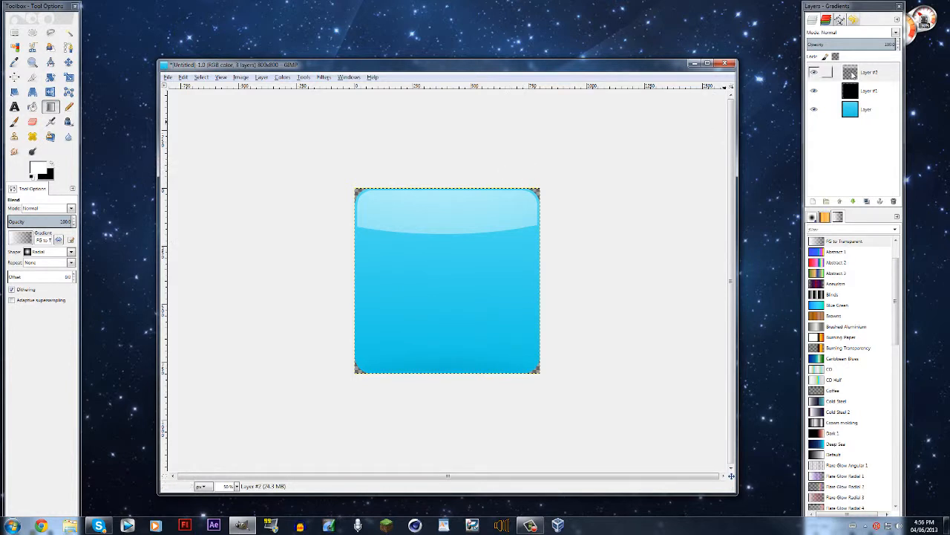
- Select the black layer's rounded shape and intersect it with an ellipse about 1201 px wide reaching past the icon's middle
right_click(867, 89)
click(823, 315)
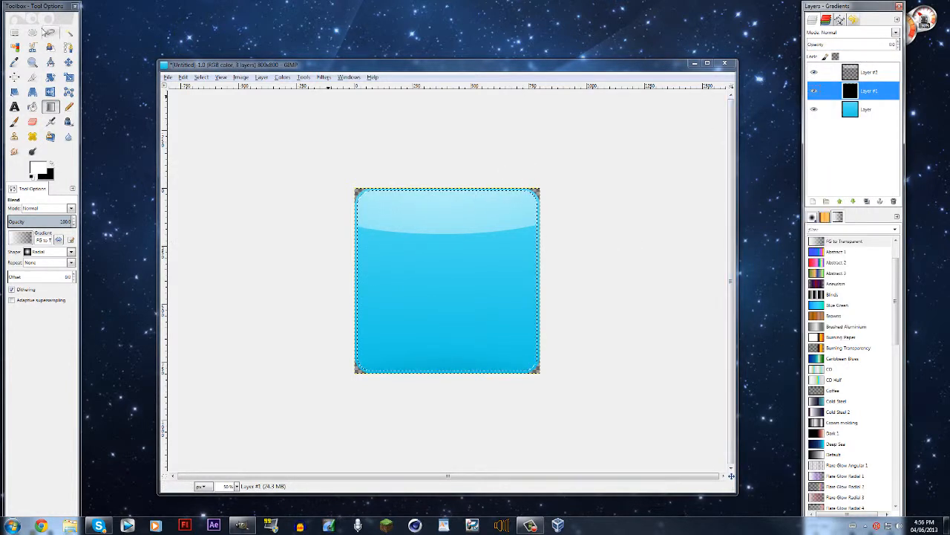
click(33, 33)
drag(303, 150, 583, 294)
drag(467, 155, 467, 178)
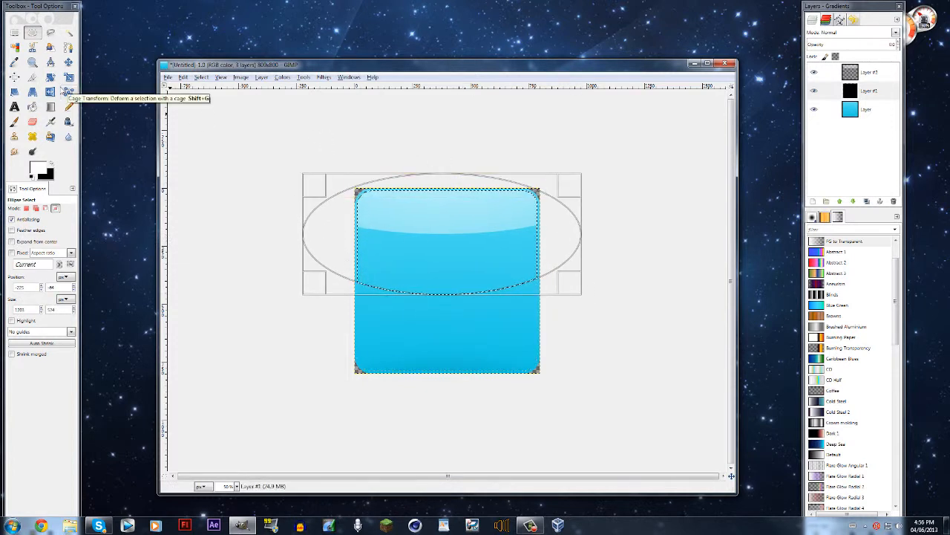
- Add a transparent 800 × 800 px layer directly below the top highlight layer
click(50, 107)
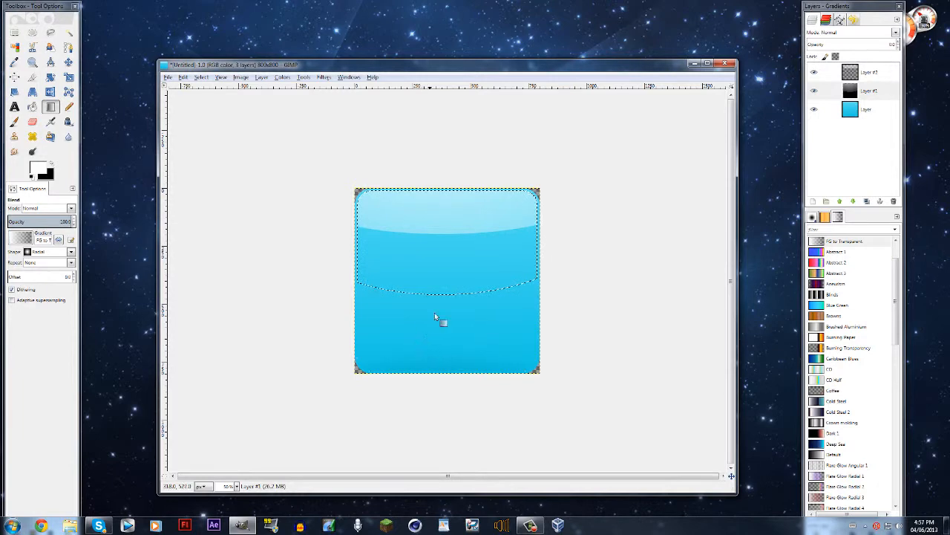
click(865, 72)
right_click(854, 90)
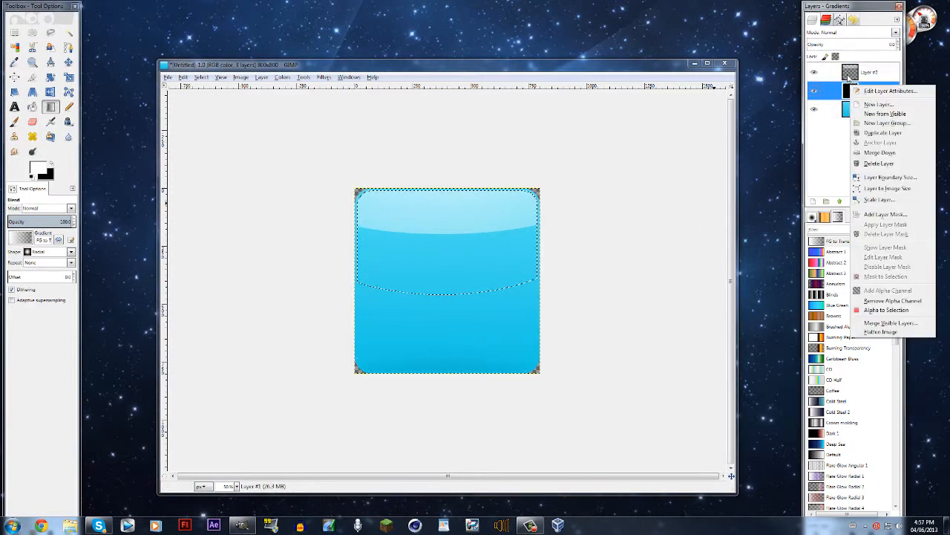
click(879, 104)
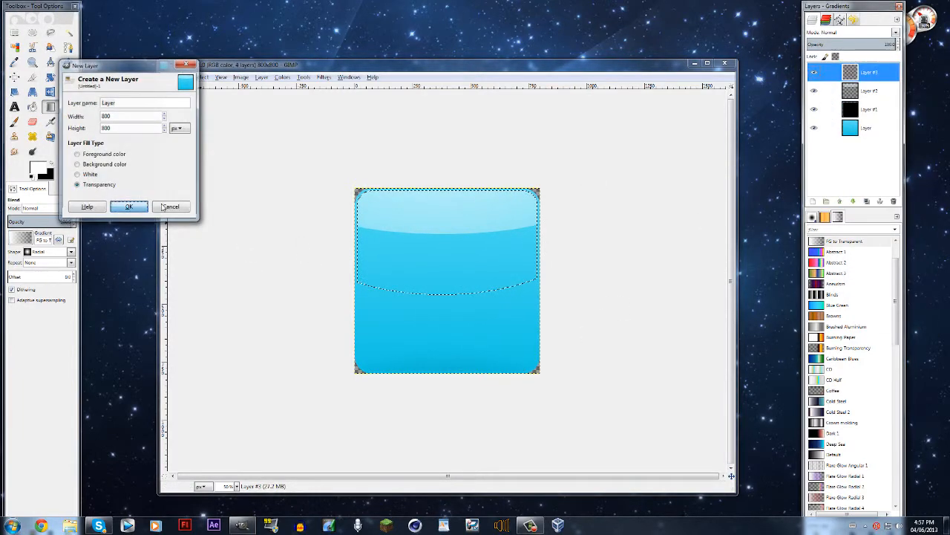
click(166, 207)
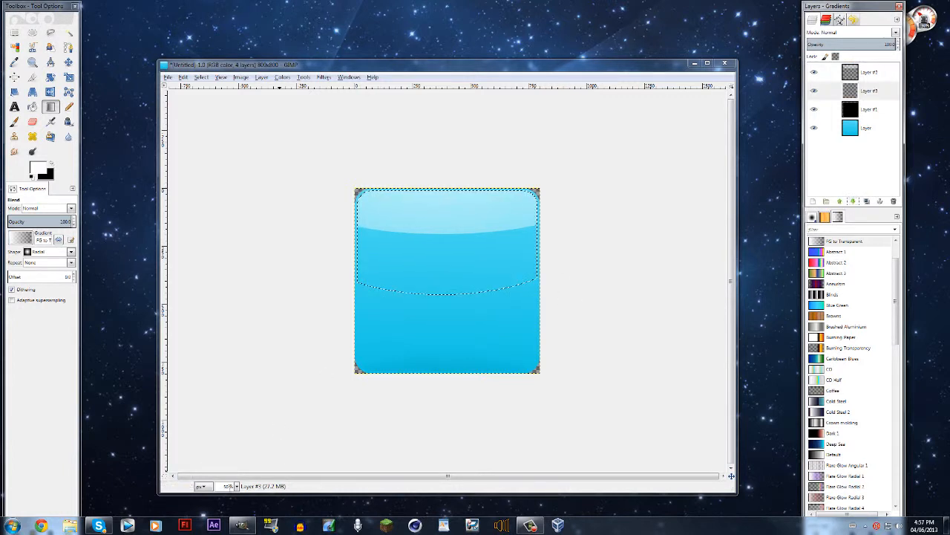
- Apply a radial white-to-transparent gradient to the larger curved area as a second highlight, and lower its layer's opacity to about 75
click(236, 485)
click(236, 459)
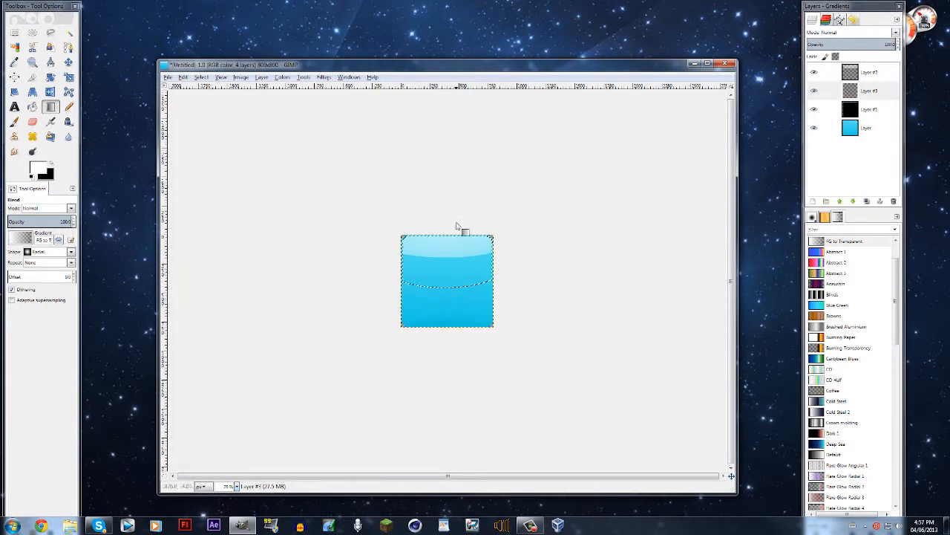
drag(443, 154, 439, 380)
click(200, 78)
click(213, 99)
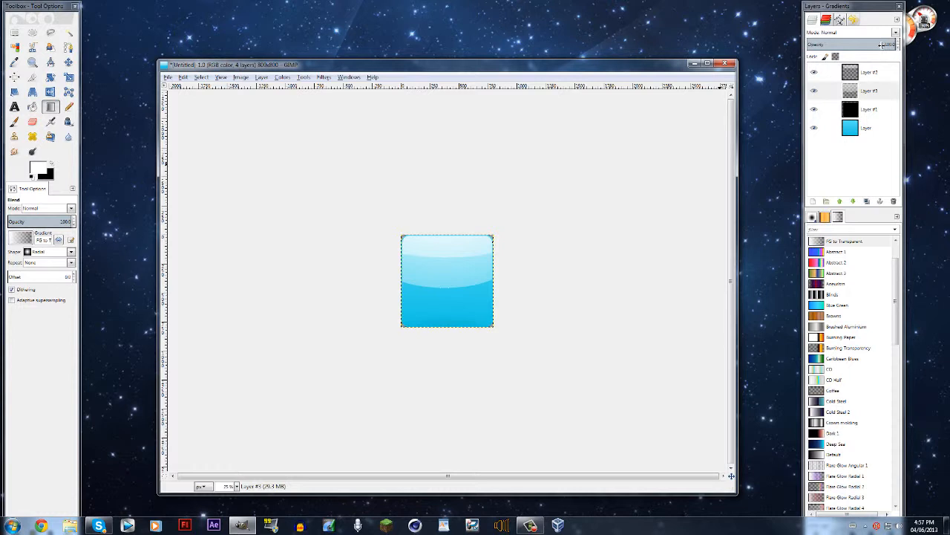
double_click(884, 45)
drag(880, 44, 875, 45)
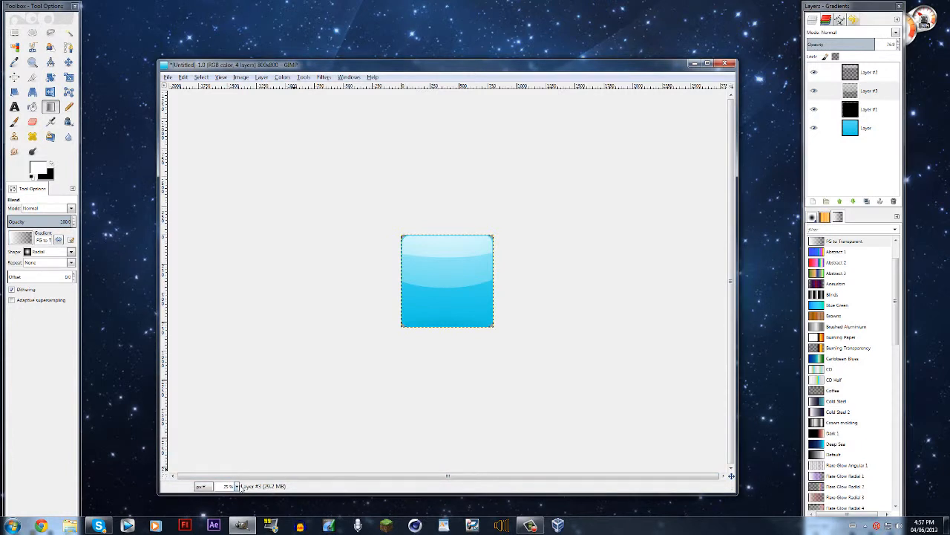
- Add large white "CT" text across the middle of the icon
click(238, 485)
click(240, 440)
click(238, 485)
click(238, 442)
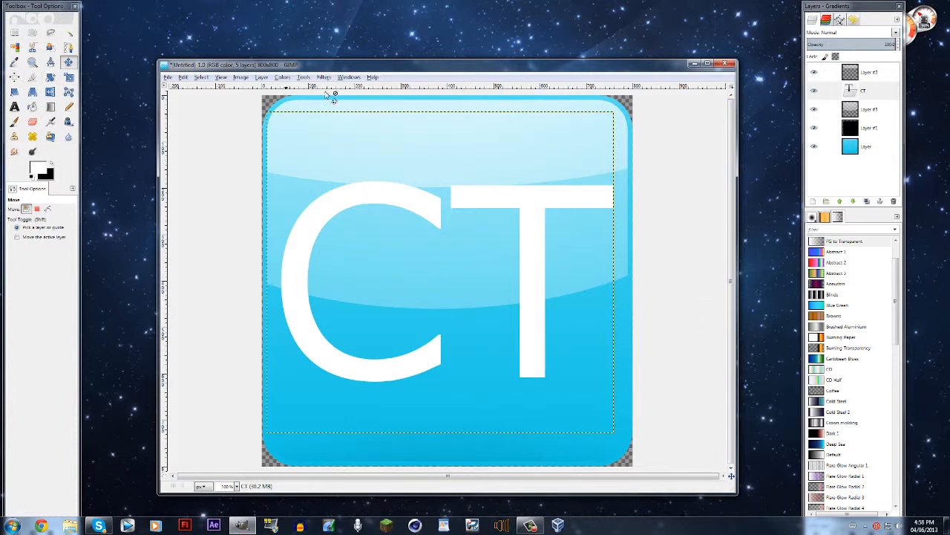
- Set the CT text layer's mode to Overlay and lower it to directly above the blue base layer
click(874, 32)
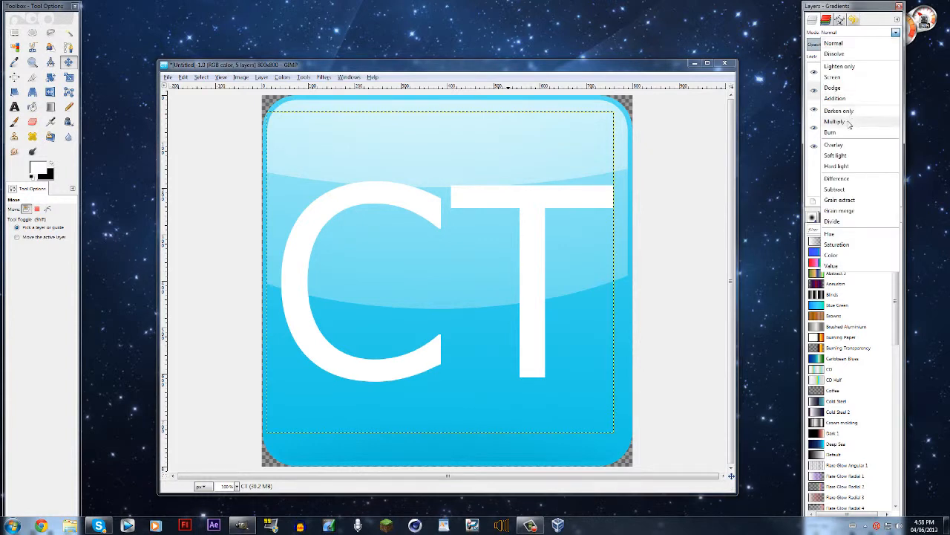
click(845, 147)
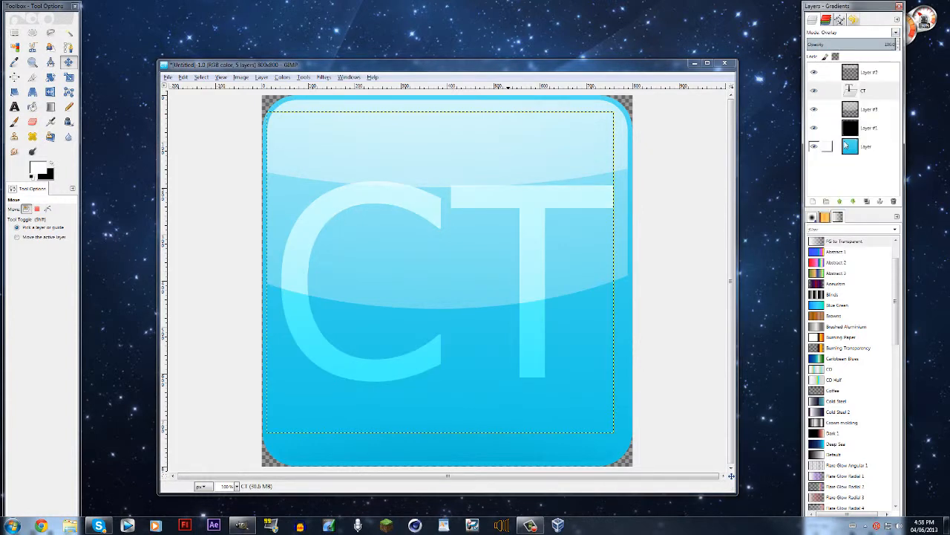
click(853, 201)
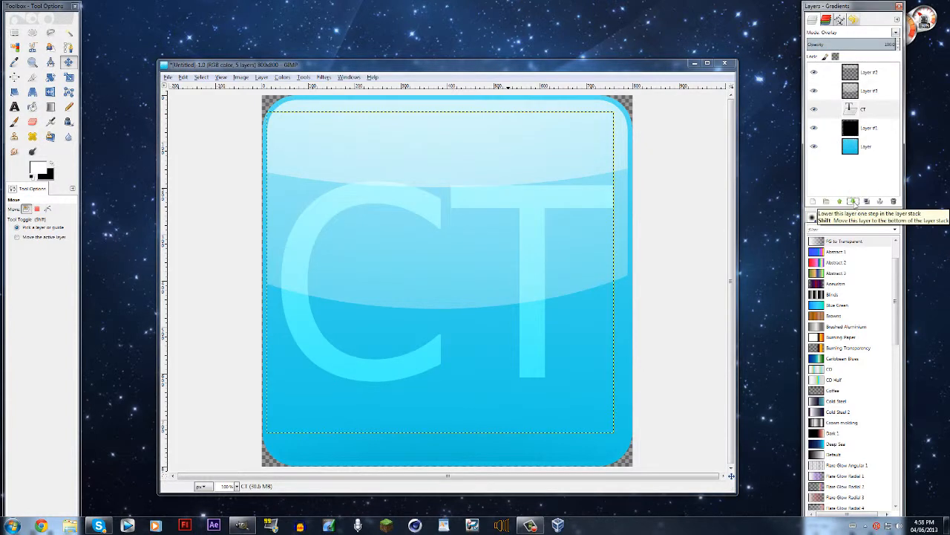
click(854, 202)
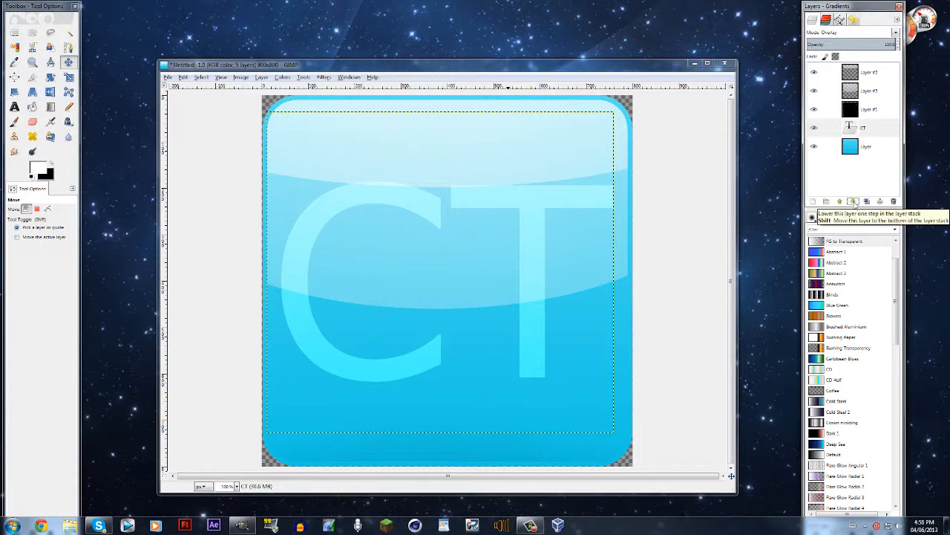
- Add a black drop shadow to the CT text with a Y offset of 2 and a blur radius of 0
click(324, 77)
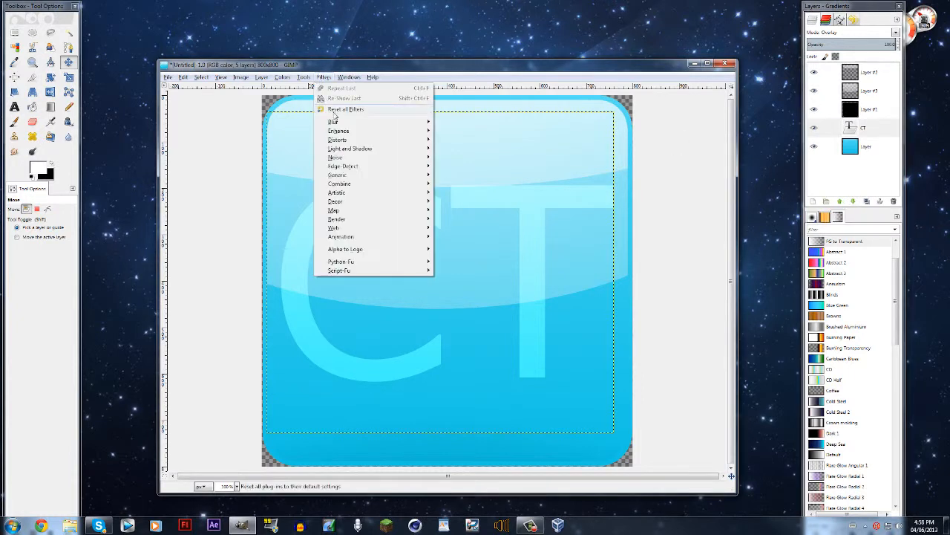
mouse_move(354, 150)
click(477, 195)
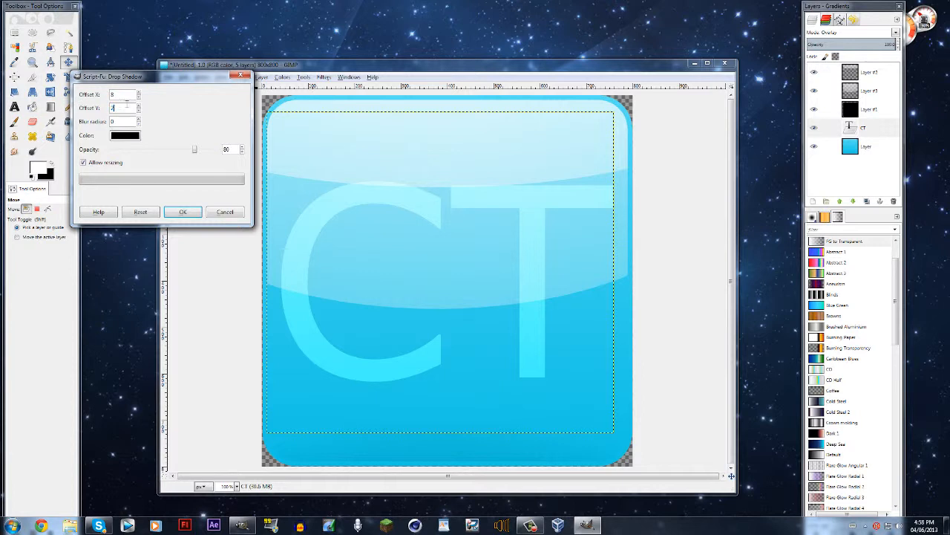
click(181, 212)
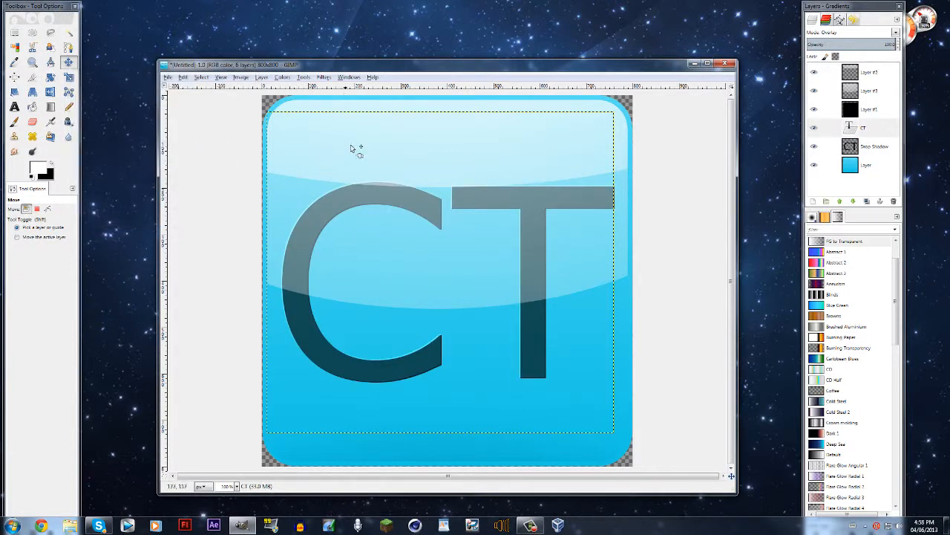
- Add a white drop shadow to the CT text with X and Y offsets of -2 and no blur, in Overlay mode
click(871, 147)
click(841, 129)
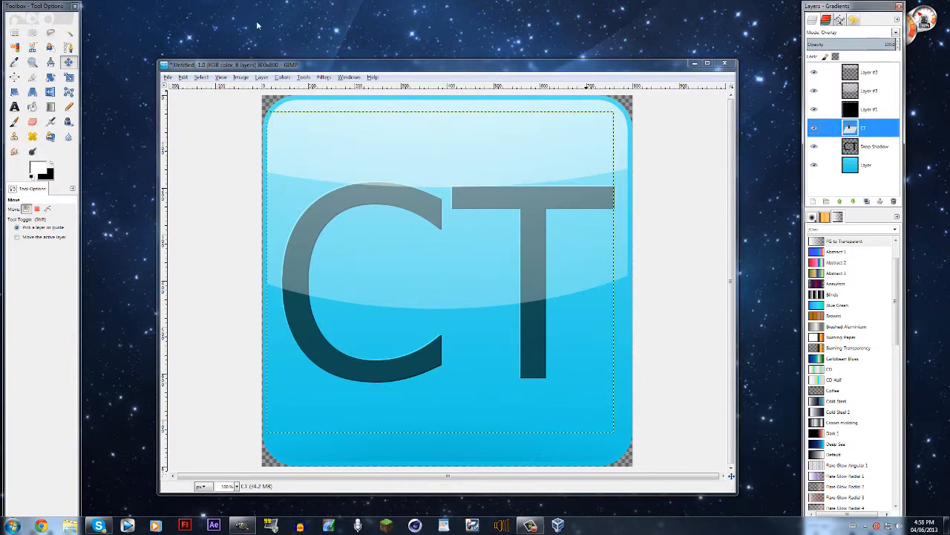
click(325, 77)
mouse_move(371, 158)
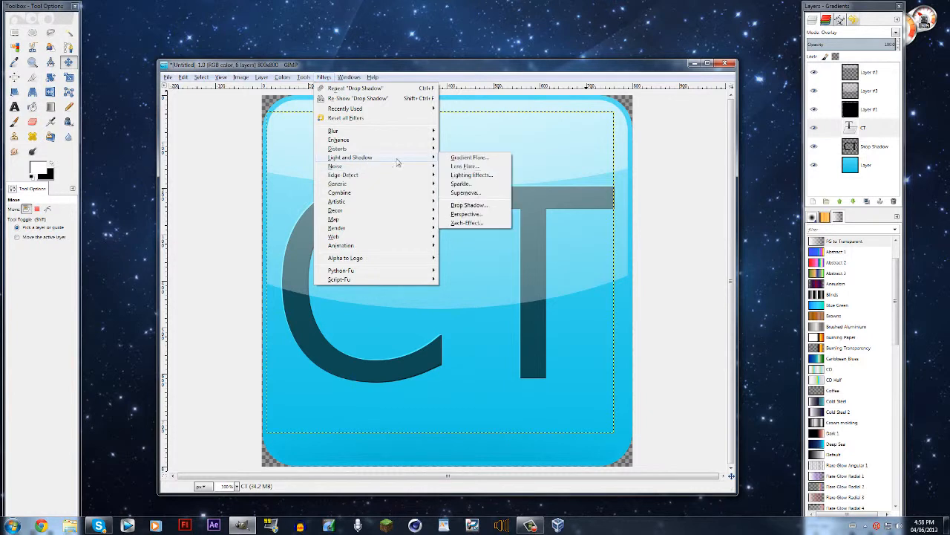
click(490, 206)
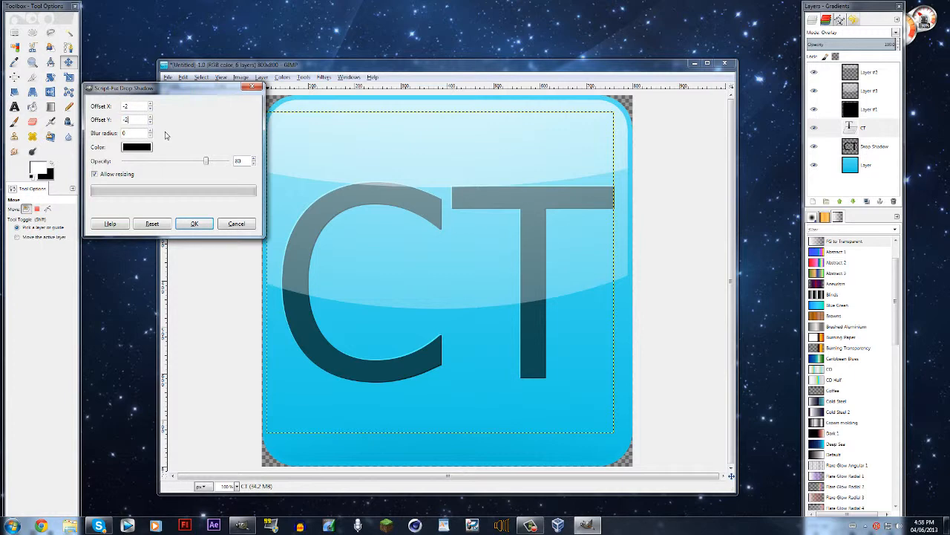
click(137, 146)
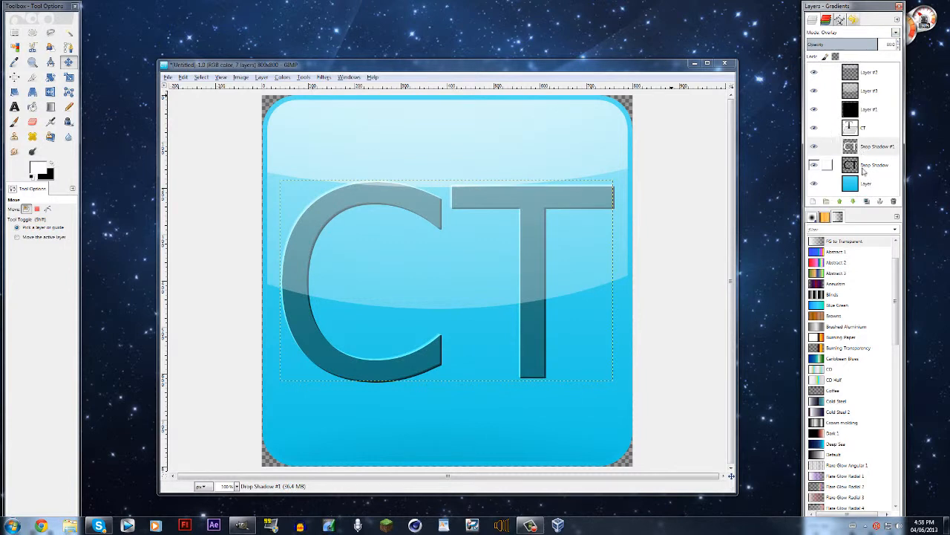
- Set the black drop shadow layer's mode to Overlay and raise its opacity to 100
click(863, 166)
click(861, 32)
click(853, 128)
drag(862, 44, 904, 50)
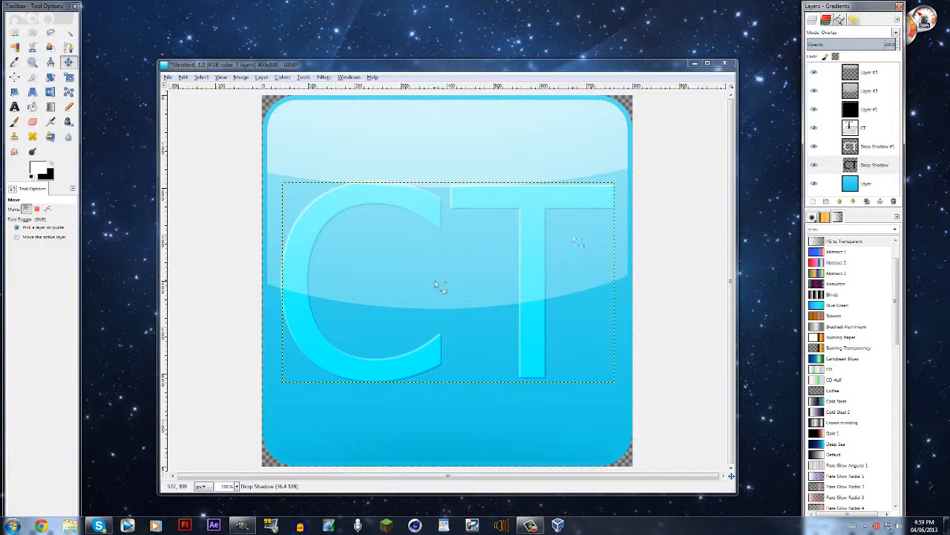
- Select the shape of the CT letters and add a transparent layer directly above the blue base layer
right_click(865, 132)
click(816, 417)
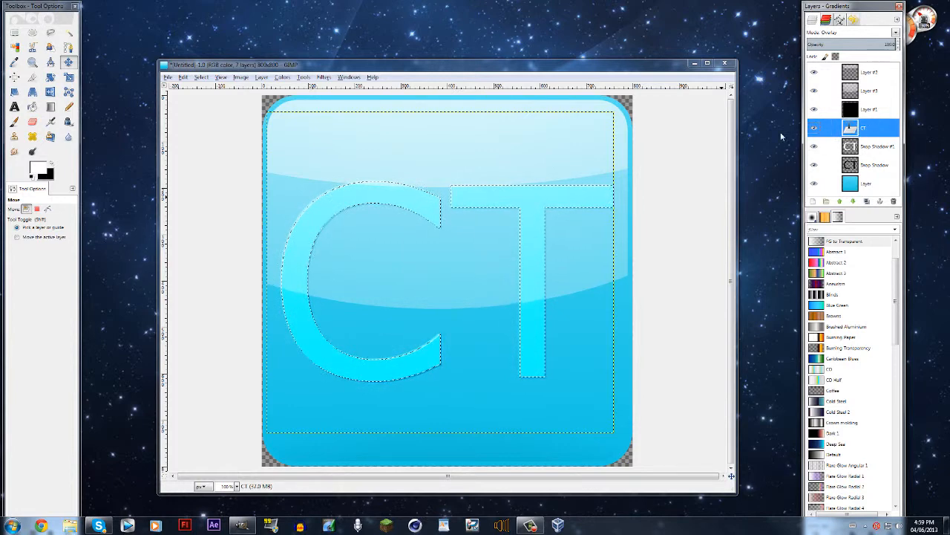
right_click(859, 132)
click(817, 151)
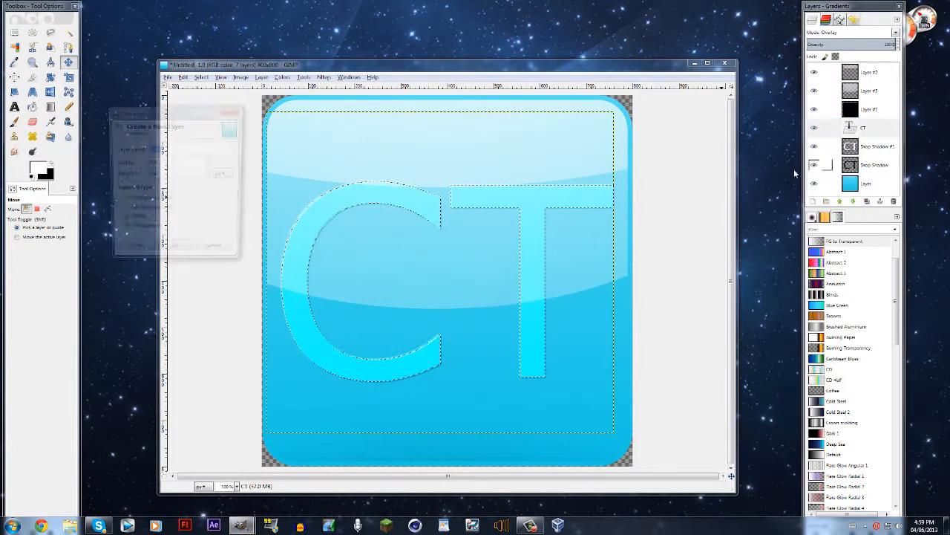
click(175, 253)
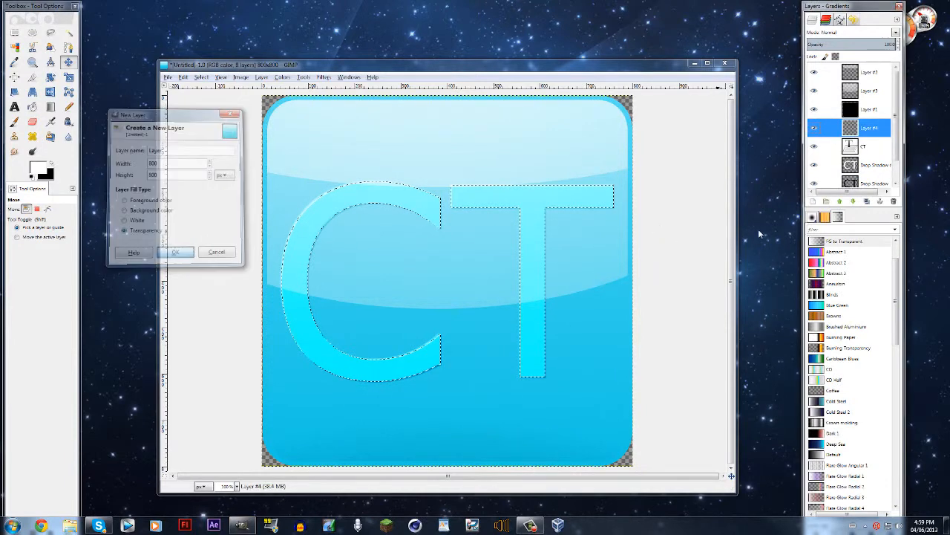
click(853, 201)
click(853, 201)
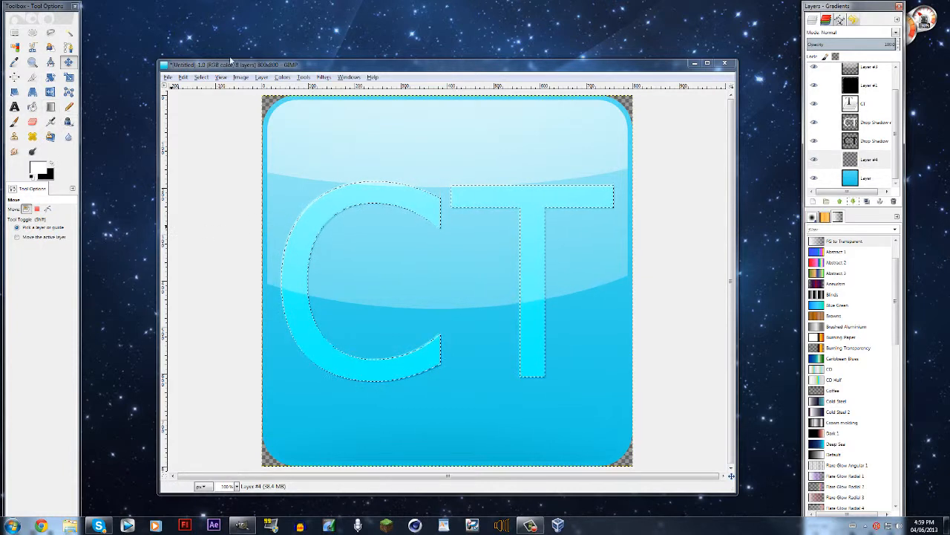
- Grow the letter-shaped selection by 10 px
click(202, 77)
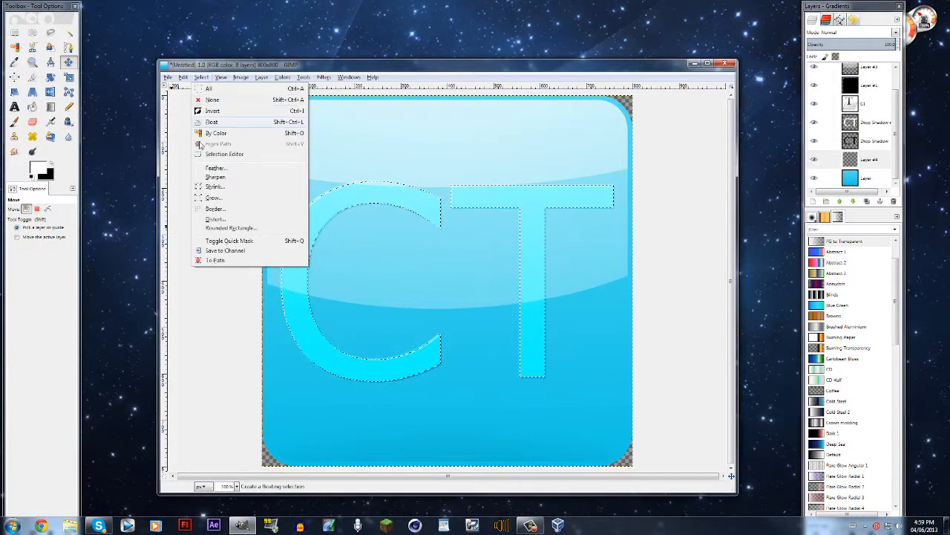
click(228, 198)
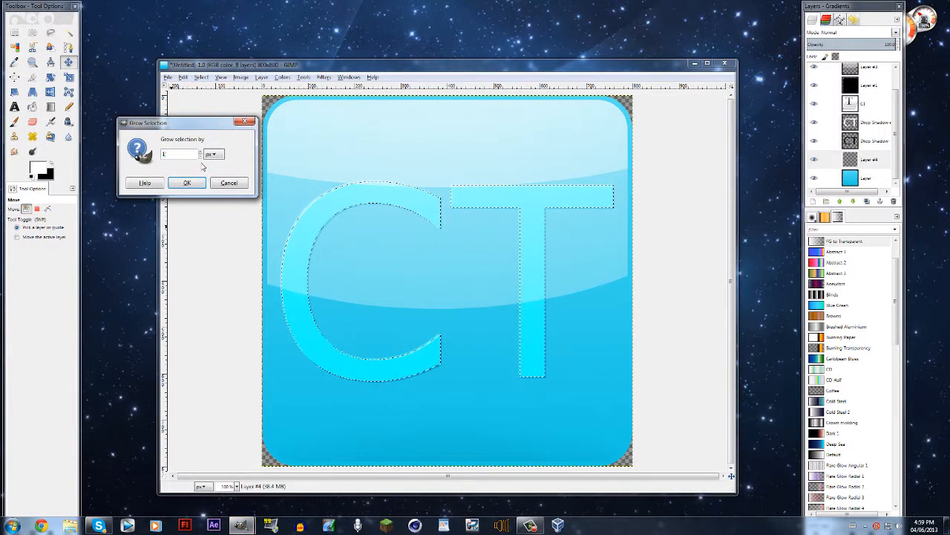
text(10)
key(Return)
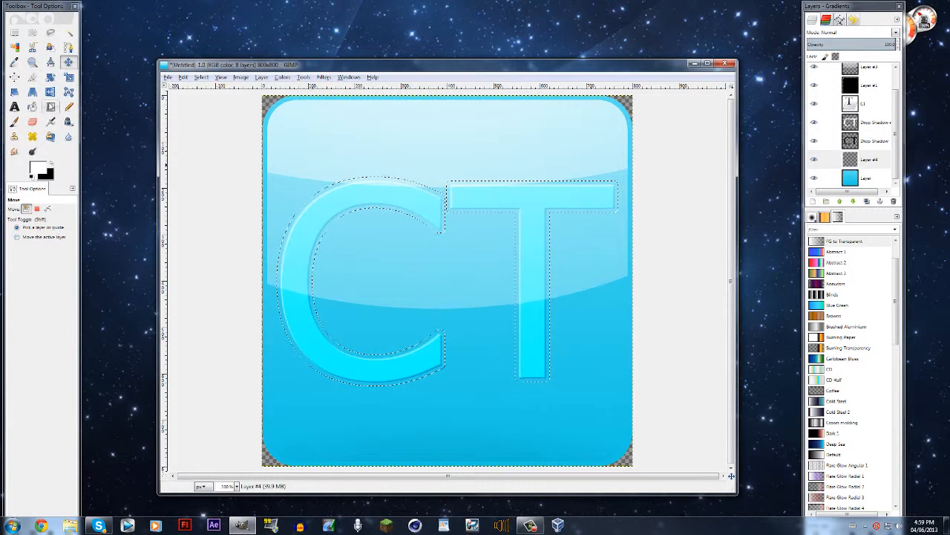
- Apply a radial white-to-transparent gradient from the icon's centre within the grown letter selection, and clear the selection
click(49, 107)
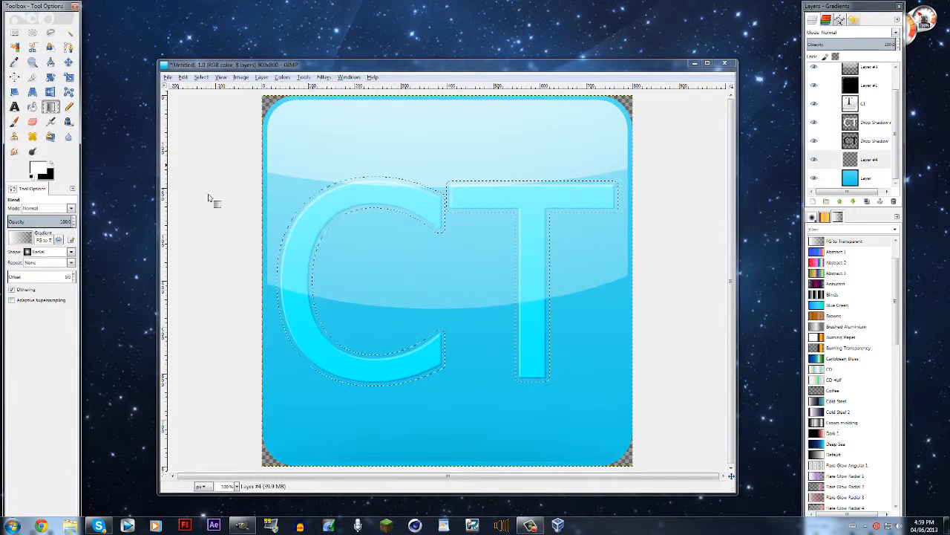
drag(431, 281, 141, 229)
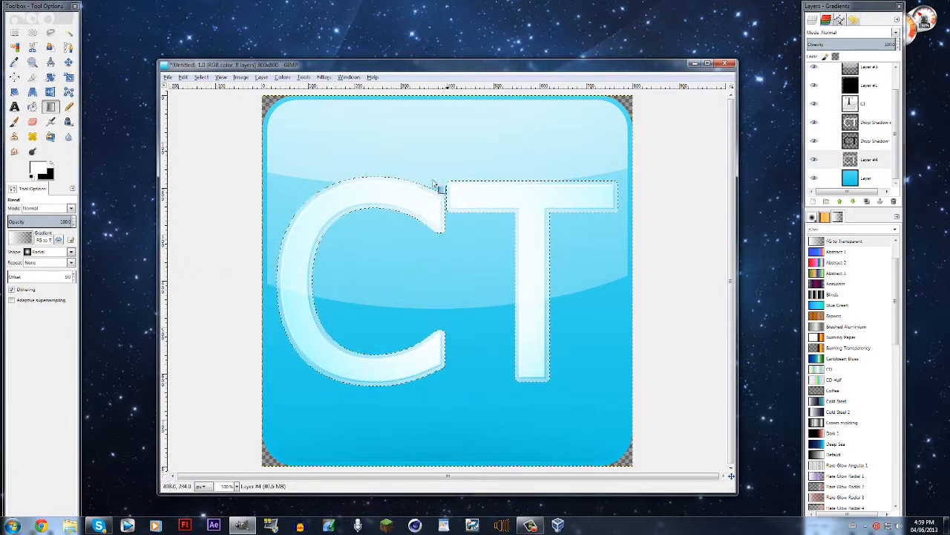
click(201, 77)
click(232, 111)
- Set the letter glow layer's mode to Overlay and soften it with a Gaussian blur of 5 px in both directions
click(856, 35)
click(834, 145)
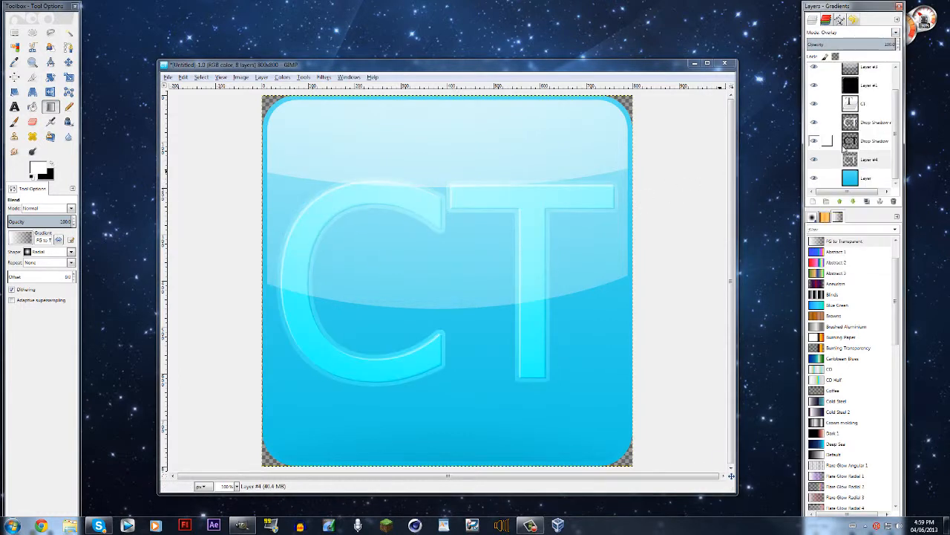
click(324, 77)
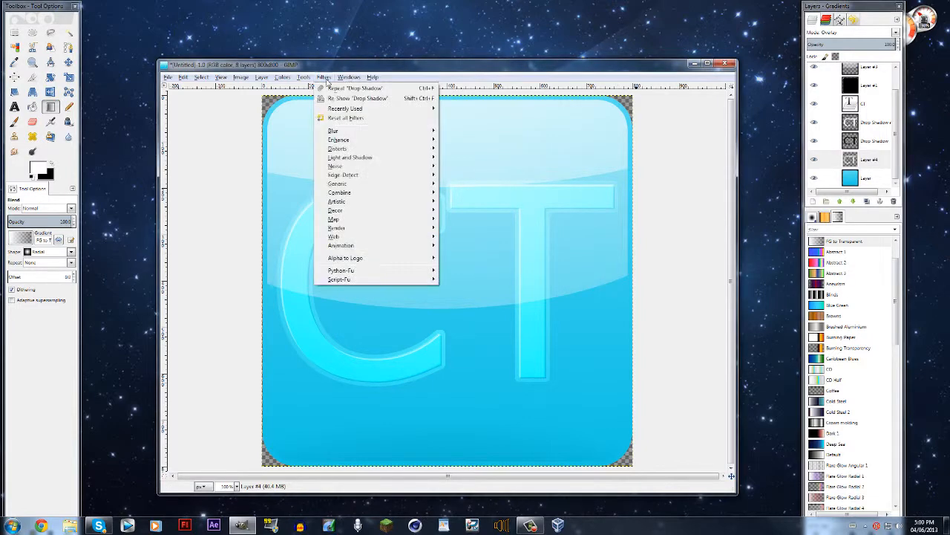
mouse_move(346, 132)
click(468, 140)
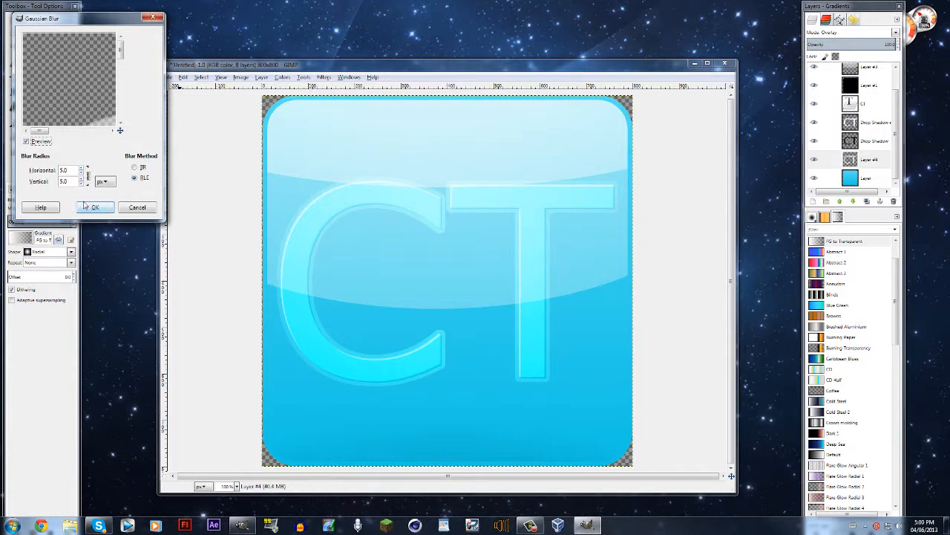
click(87, 208)
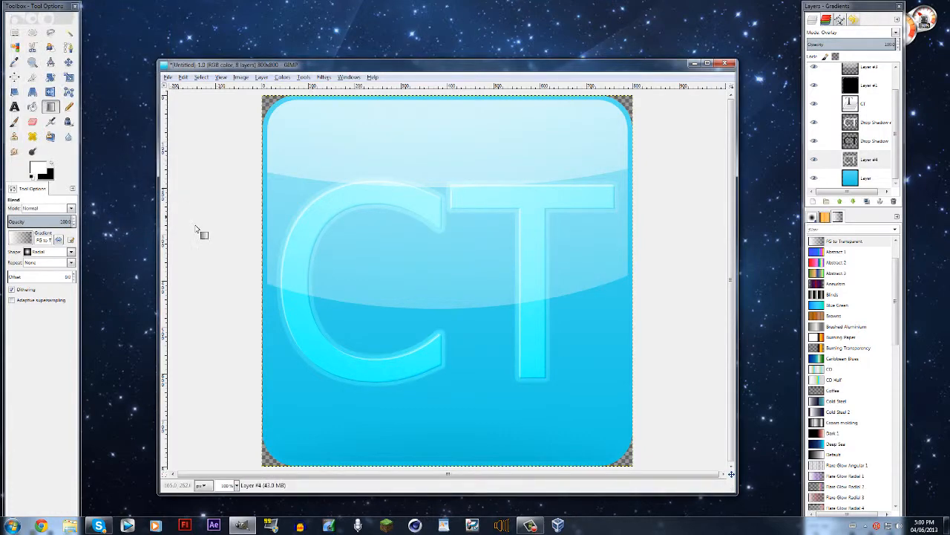
- Start saving the finished icon image
click(236, 485)
click(231, 447)
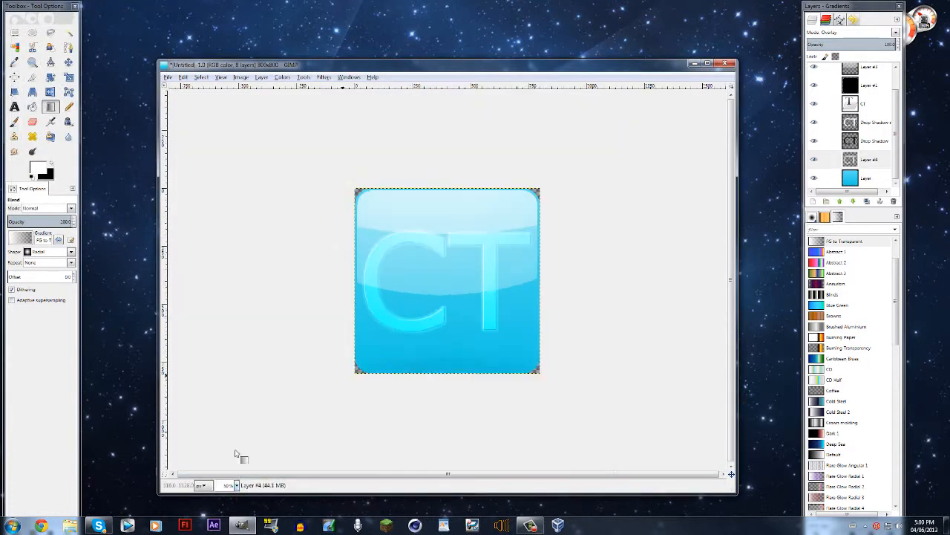
click(237, 486)
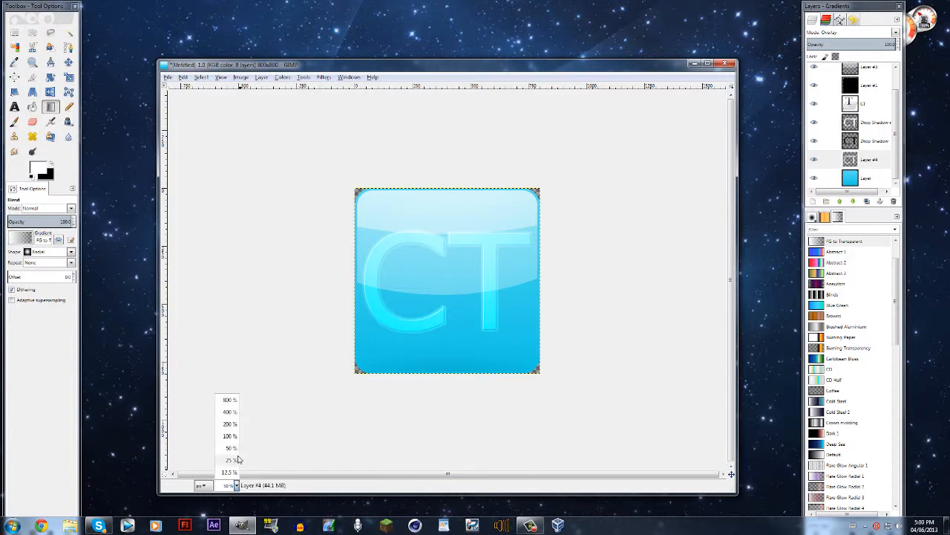
click(238, 459)
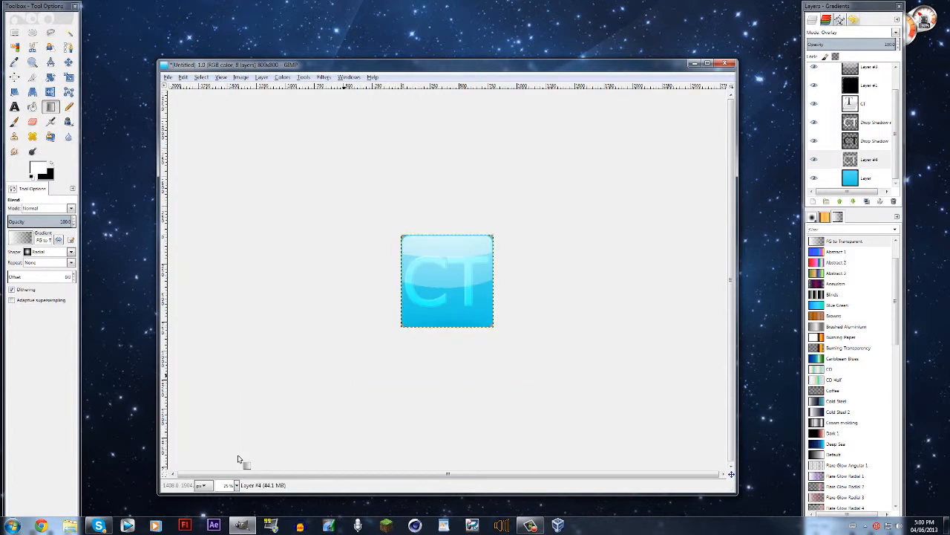
key(1)
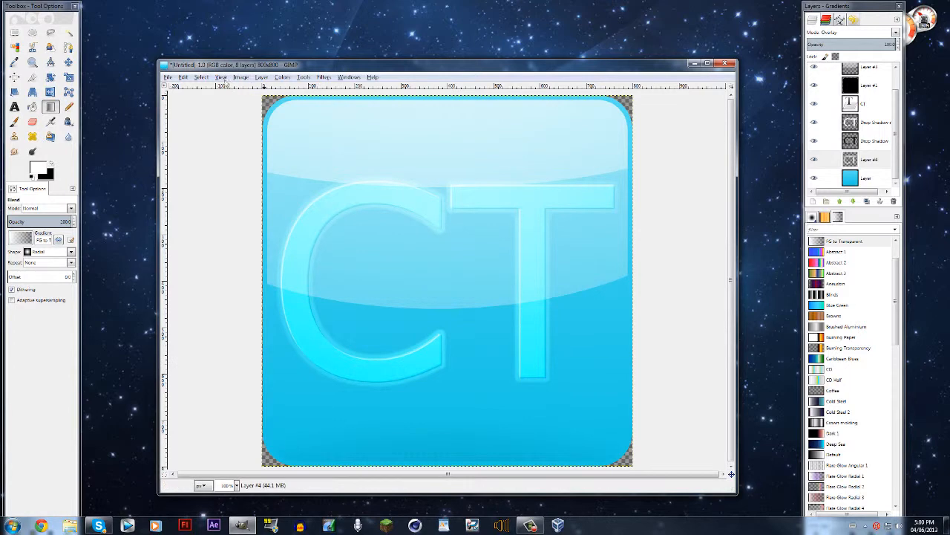
click(169, 78)
click(198, 162)
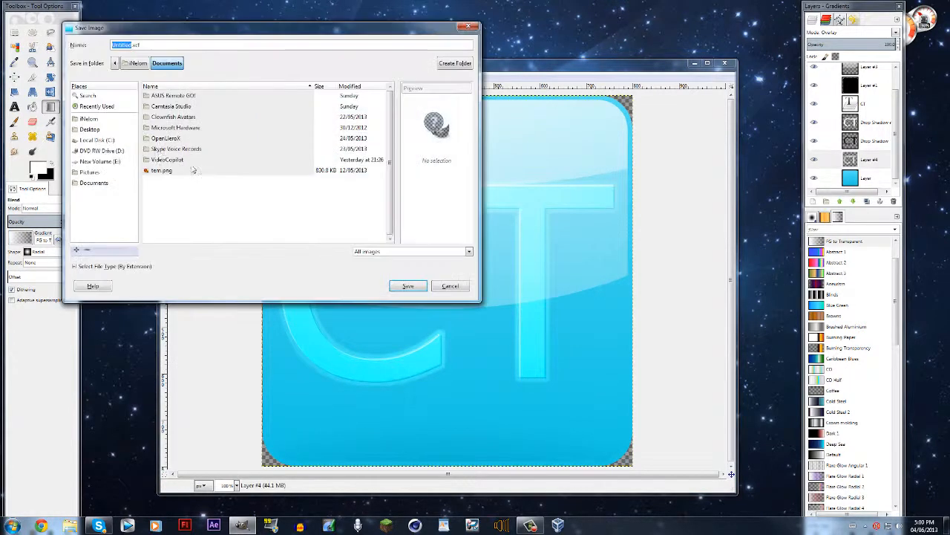